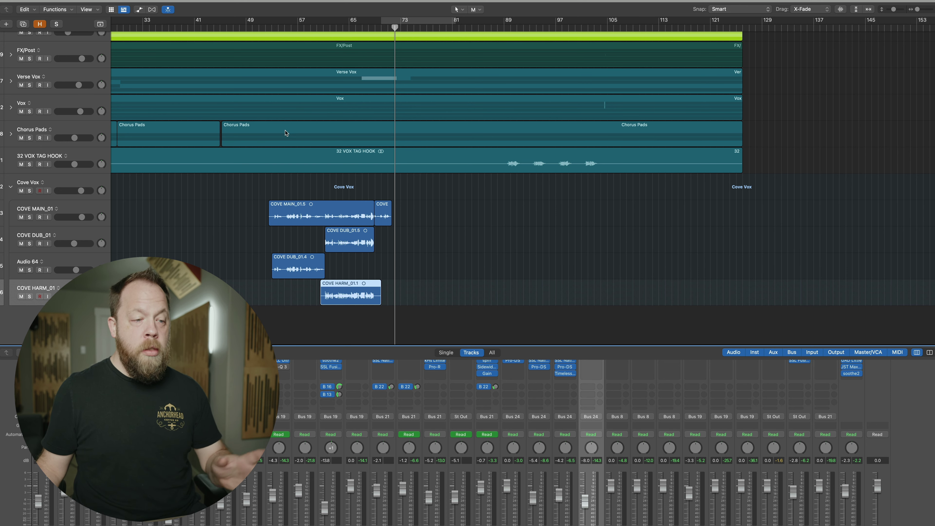
- Play the arrangement from bar 49 while watching the mixer meters
{"action": "scroll", "coordinate": [291, 156], "scroll_direction": "left", "scroll_amount": 5}
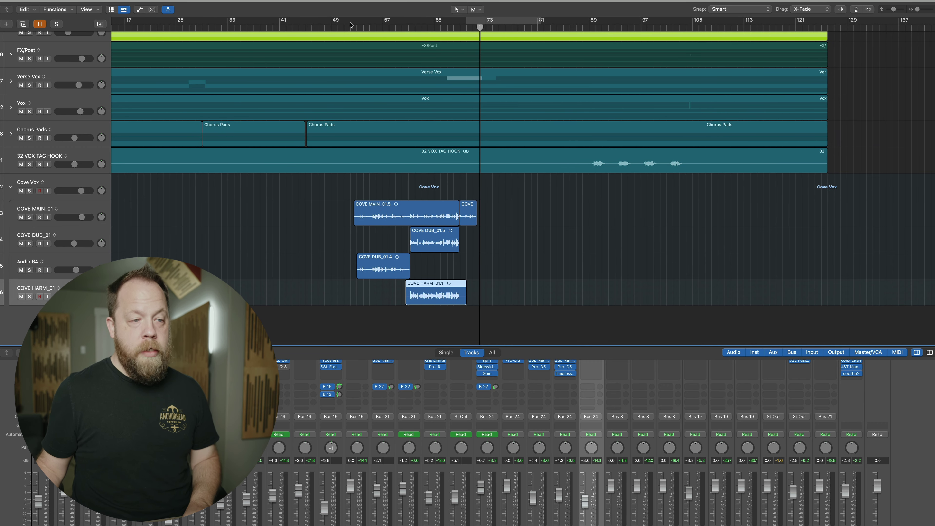
{"action": "left_click", "coordinate": [338, 26]}
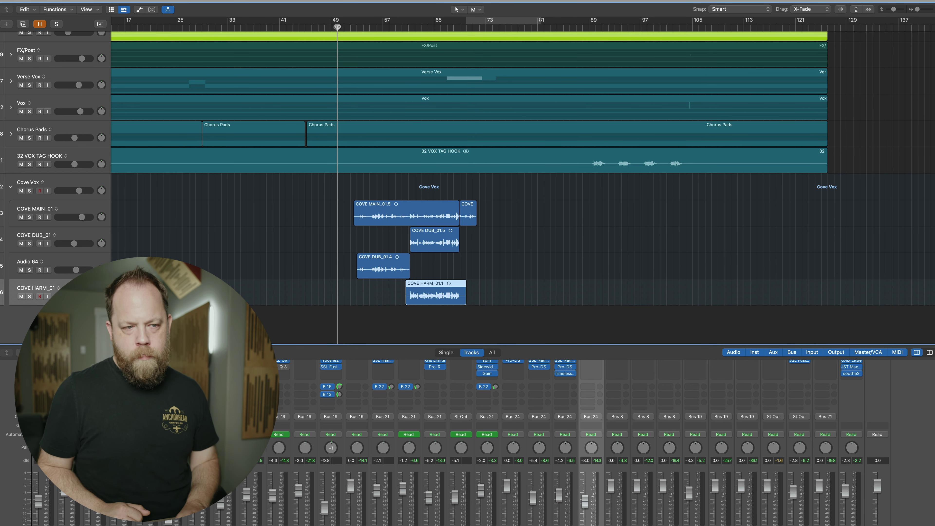
{"action": "key", "text": "space"}
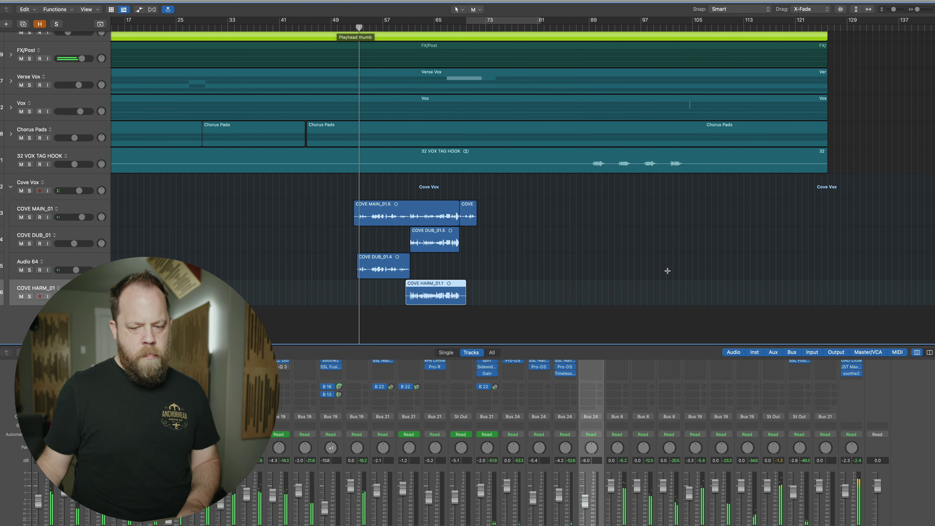
{"action": "scroll", "coordinate": [753, 410], "scroll_direction": "up", "scroll_amount": 3}
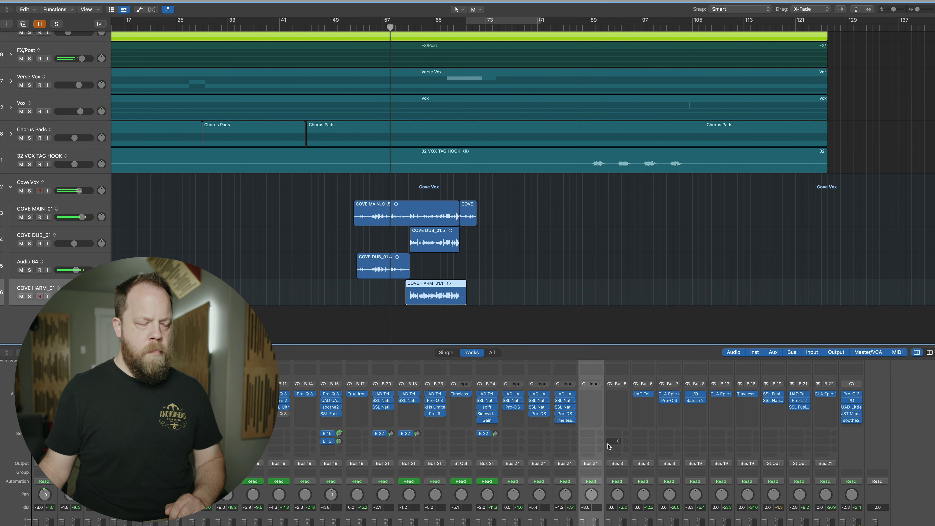
{"action": "scroll", "coordinate": [609, 446], "scroll_direction": "down", "scroll_amount": 3}
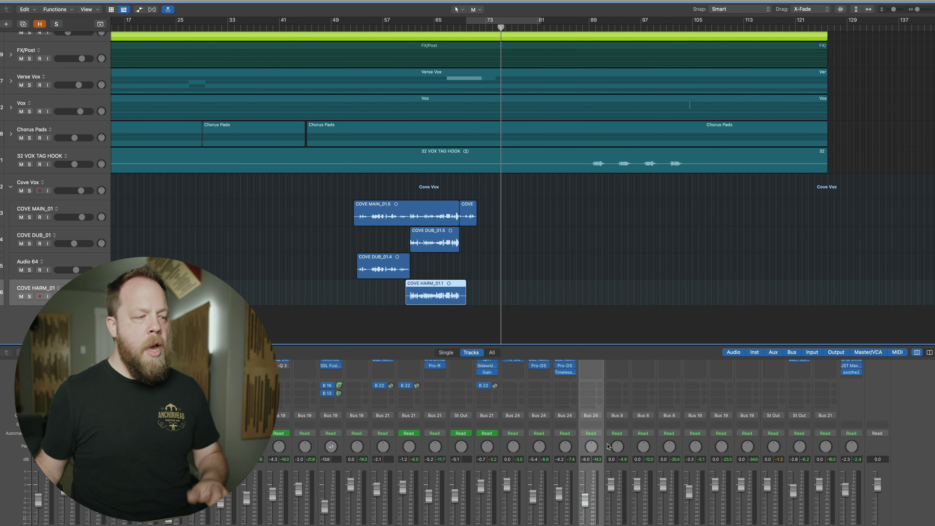
- Show automation lanes for the Cove Vox track, undoing an accidental volume edit
{"action": "left_click", "coordinate": [62, 184]}
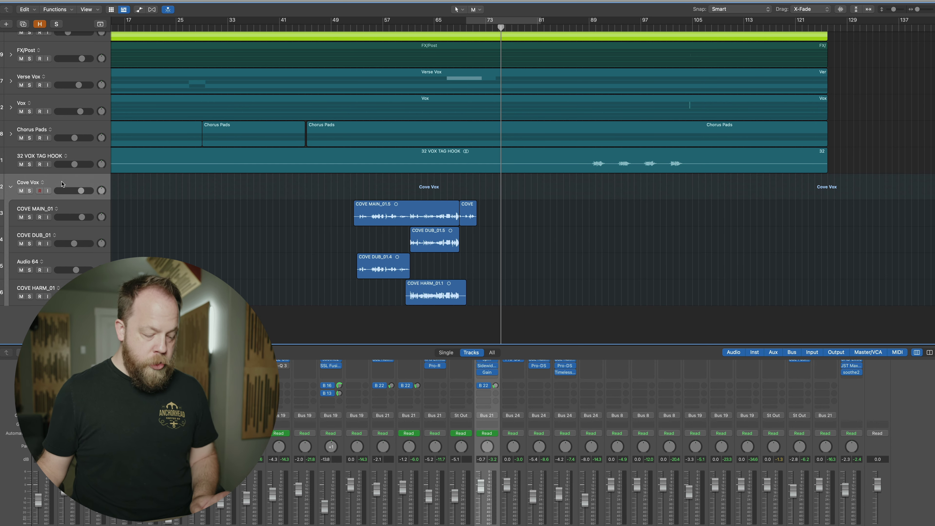
{"action": "key", "text": "a"}
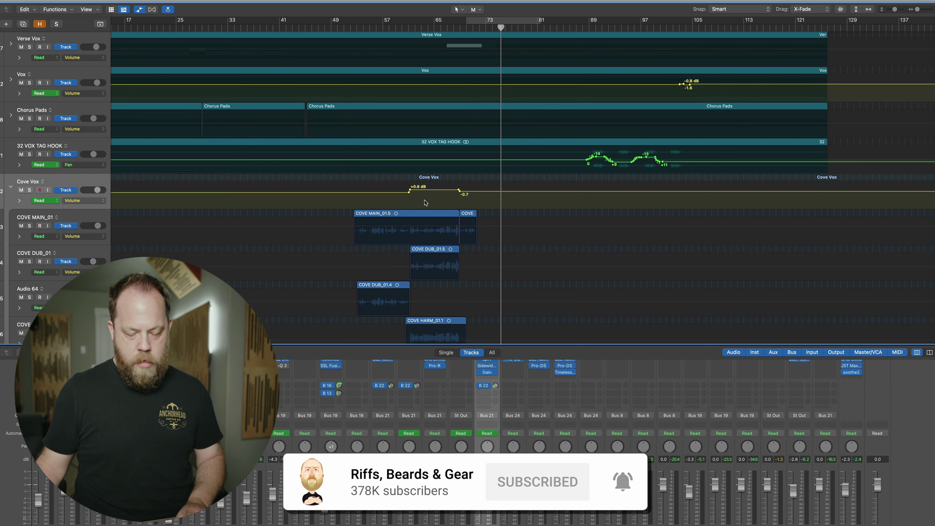
{"action": "key", "text": "super+Right"}
{"action": "key", "text": "super+Right"}
{"action": "key", "text": "super+Right"}
{"action": "key", "text": "super+Right"}
{"action": "key", "text": "super+Right"}
{"action": "key", "text": "super+Right"}
{"action": "left_click_drag", "start_coordinate": [425, 192], "coordinate": [426, 203]}
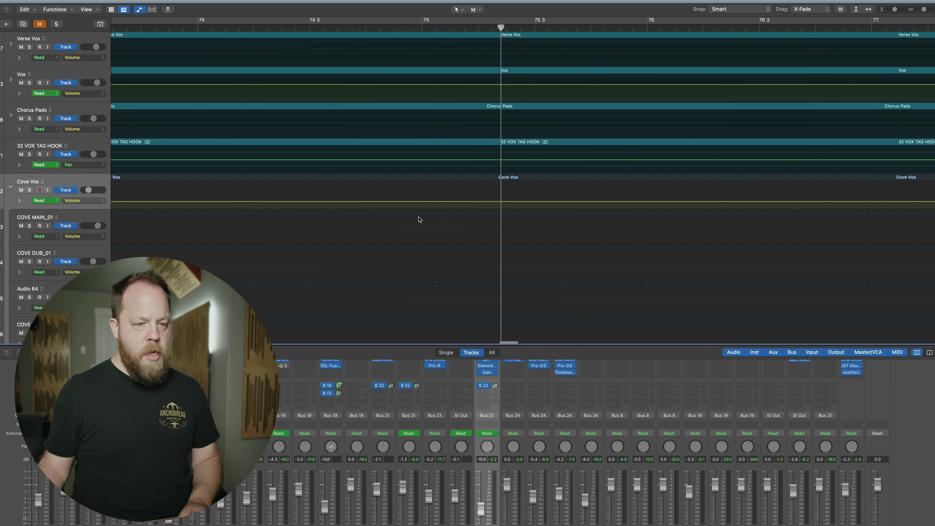
{"action": "key", "text": "super+z"}
- Zoom to bars 49–83 with taller tracks and play from about bar 52
{"action": "key", "text": "super+Left"}
{"action": "key", "text": "super+Left"}
{"action": "key", "text": "super+Left"}
{"action": "key", "text": "super+Left"}
{"action": "key", "text": "super+Left"}
{"action": "key", "text": "super+Left"}
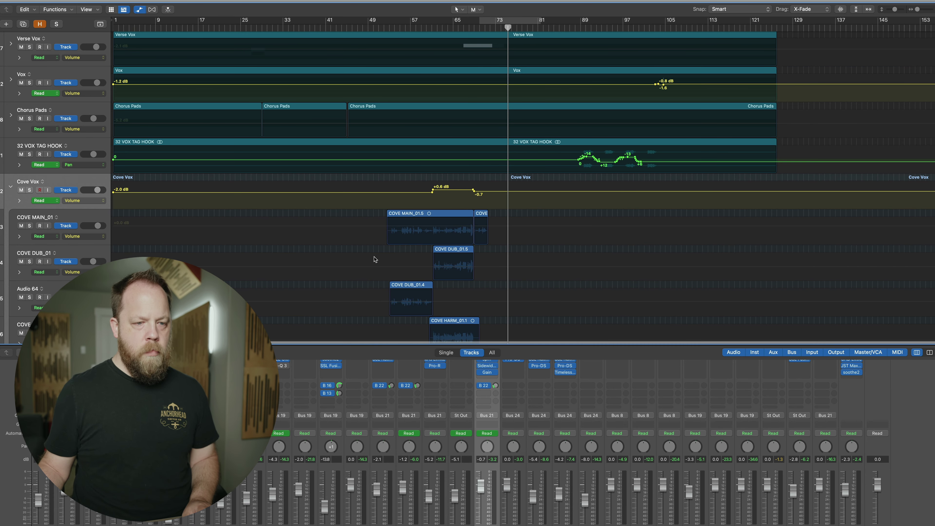
{"action": "key", "text": "super+Right"}
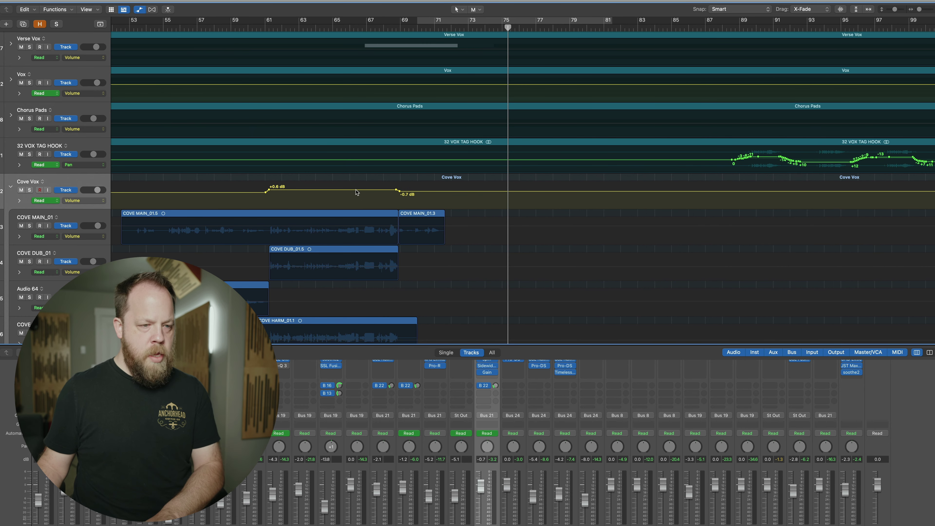
{"action": "scroll", "coordinate": [378, 257], "scroll_direction": "left", "scroll_amount": 4}
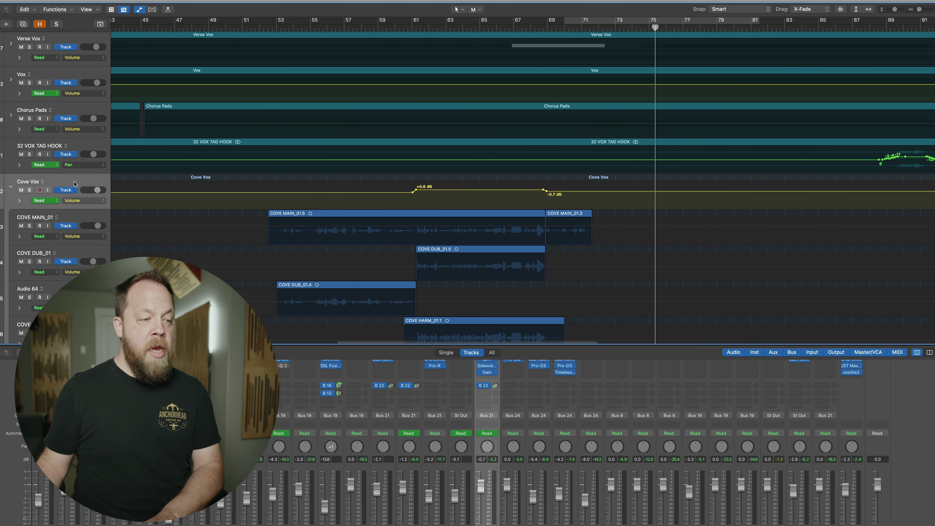
{"action": "left_click", "coordinate": [417, 27]}
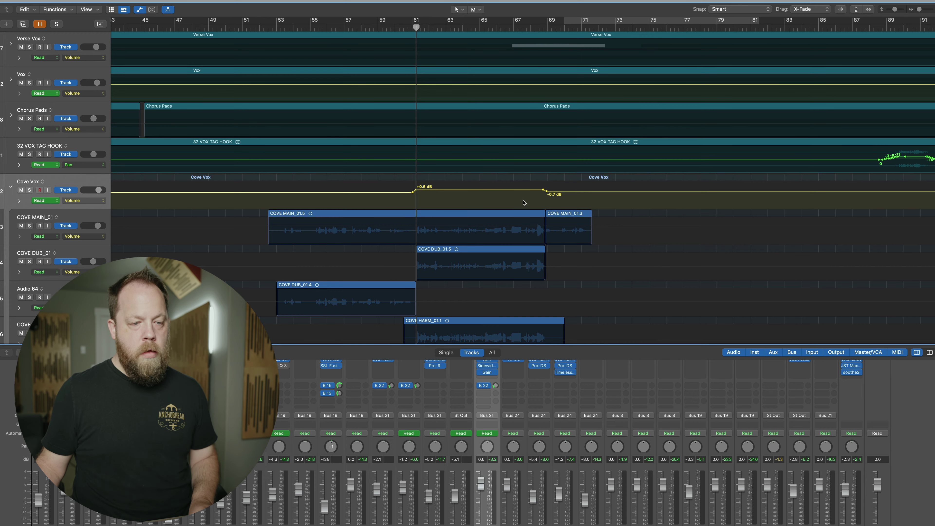
{"action": "key", "text": "super+Down"}
{"action": "key", "text": "super+Right"}
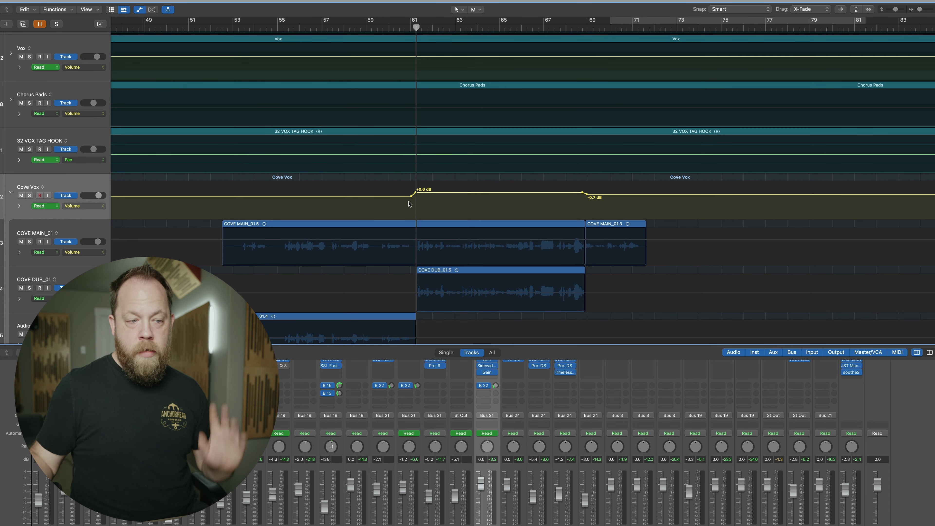
{"action": "left_click", "coordinate": [211, 27]}
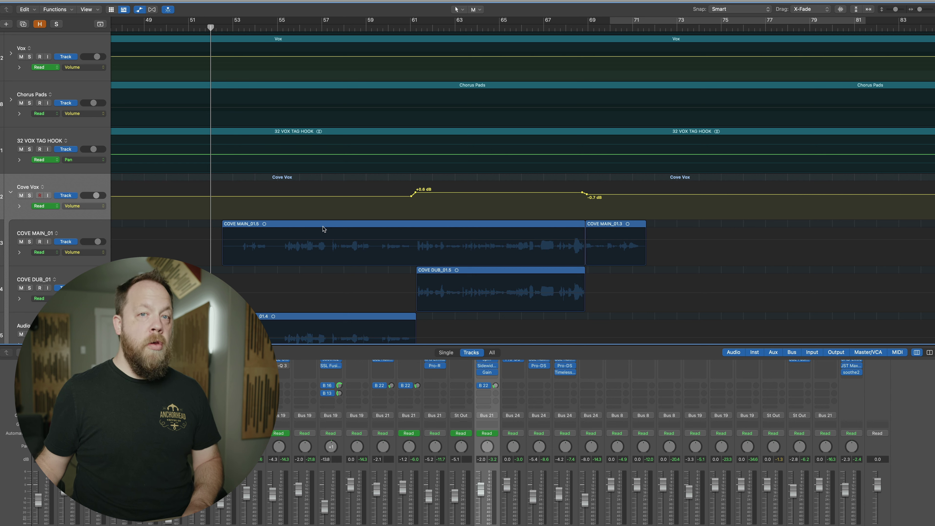
{"action": "key", "text": "space"}
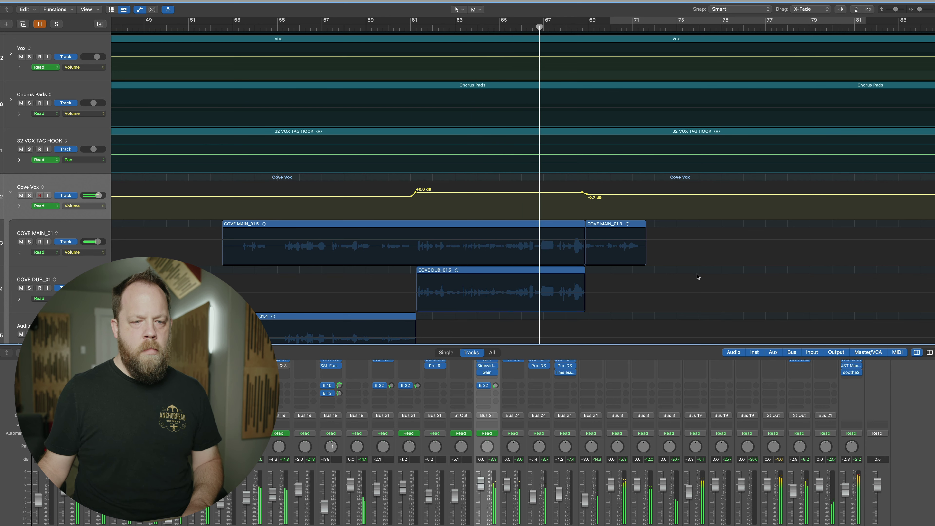
- Scroll down past COVE HARM, then turn the automation view off with A
{"action": "scroll", "coordinate": [697, 276], "scroll_direction": "right", "scroll_amount": 1}
{"action": "scroll", "coordinate": [697, 276], "scroll_direction": "down", "scroll_amount": 3}
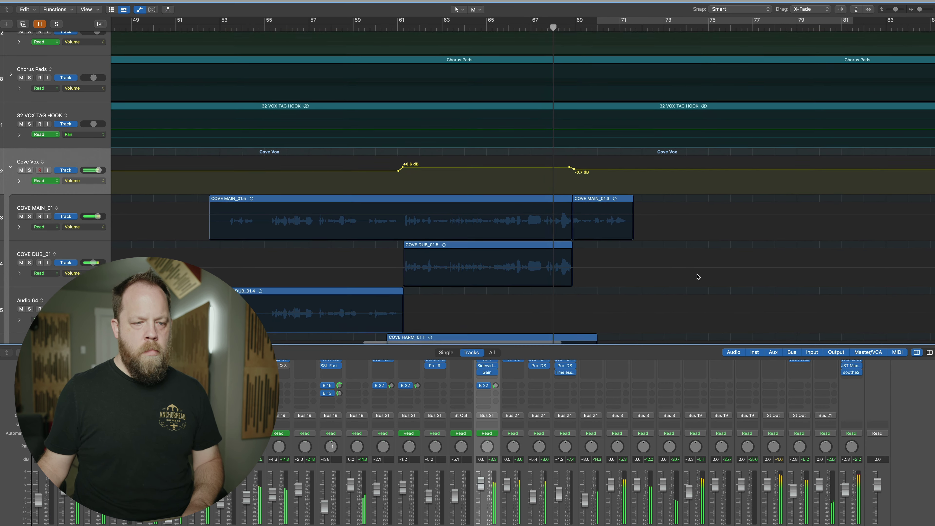
{"action": "scroll", "coordinate": [698, 276], "scroll_direction": "down", "scroll_amount": 3}
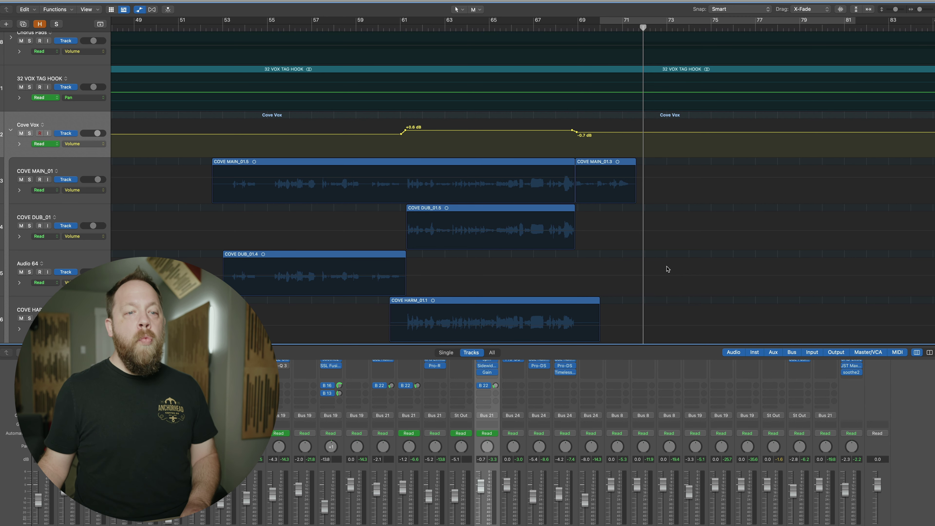
{"action": "key", "text": "a"}
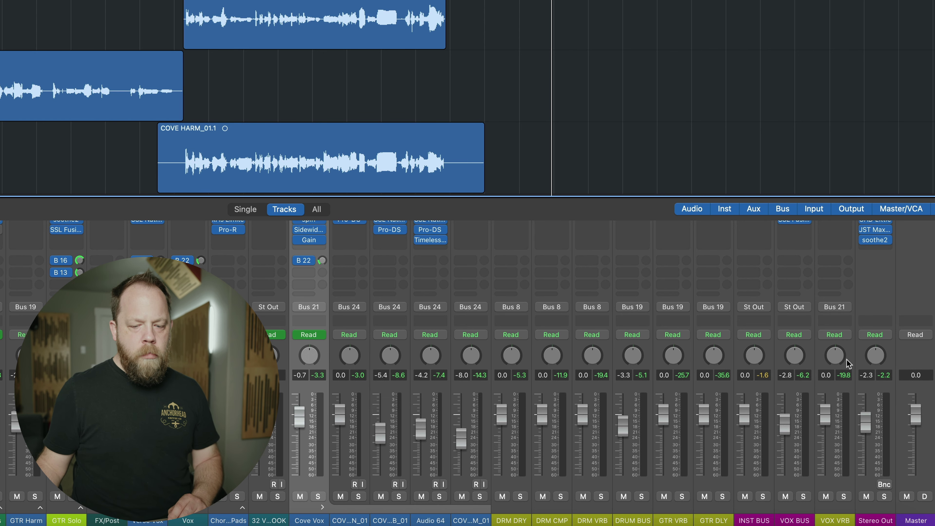
- Insert FabFilter Pro-MB in stereo on an empty Inst Bus insert slot
{"action": "scroll", "coordinate": [795, 383], "scroll_direction": "down", "scroll_amount": 2}
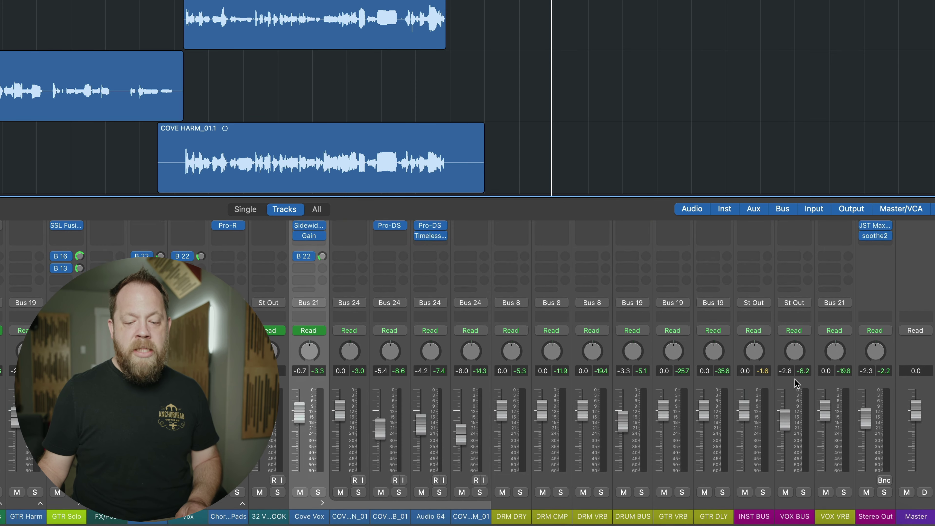
{"action": "scroll", "coordinate": [795, 383], "scroll_direction": "up", "scroll_amount": 5}
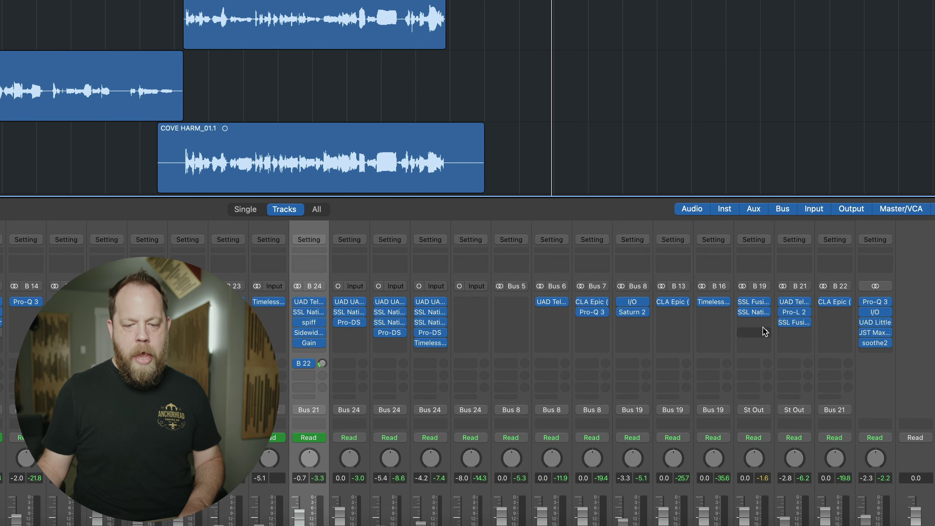
{"action": "left_click", "coordinate": [760, 323]}
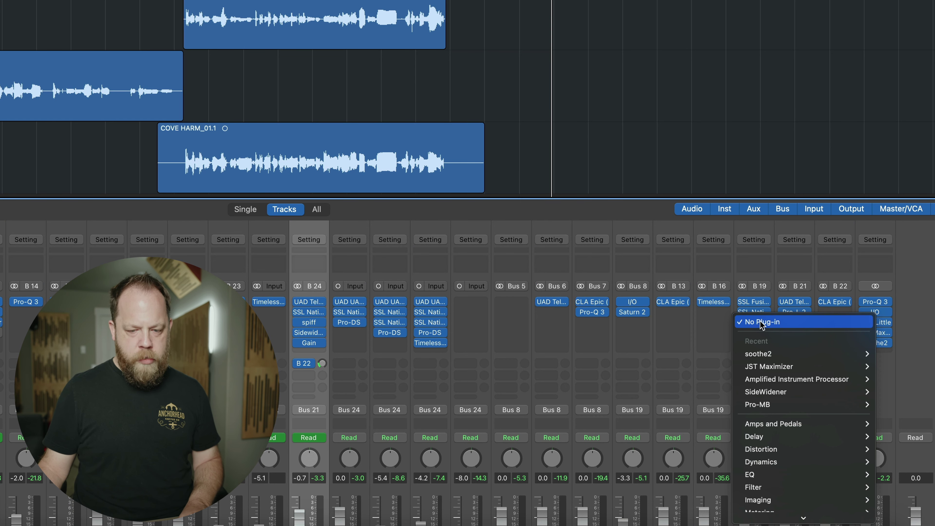
{"action": "mouse_move", "coordinate": [843, 404]}
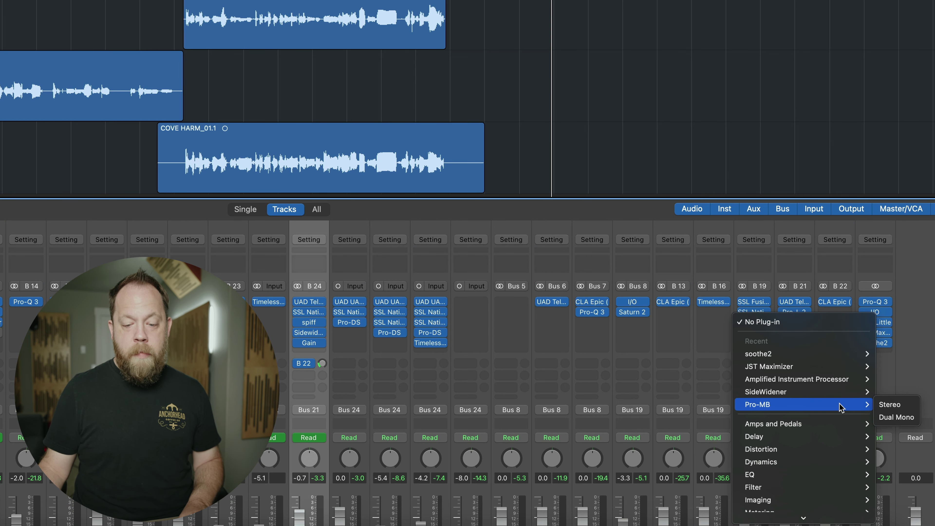
{"action": "left_click", "coordinate": [891, 404]}
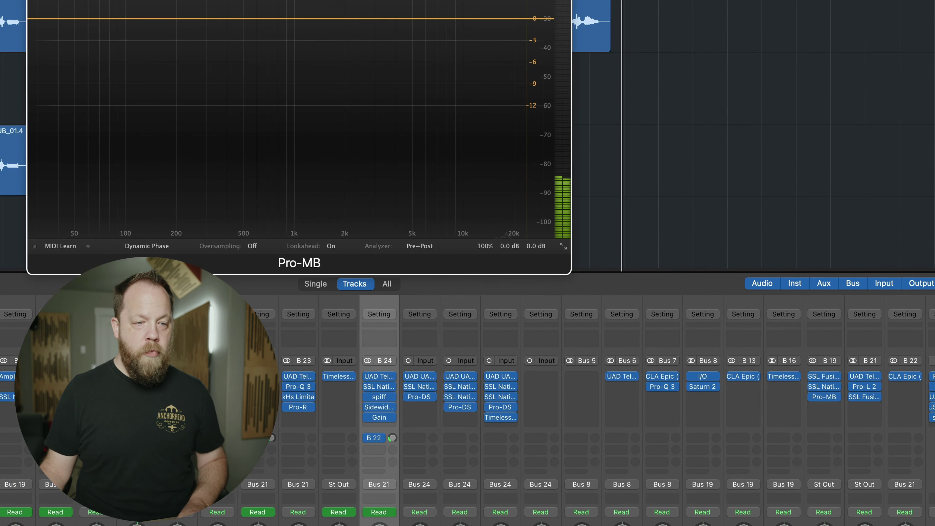
- Move the Pro-MB window up and set its size to Large
{"action": "left_click_drag", "start_coordinate": [476, 1], "coordinate": [746, 72]}
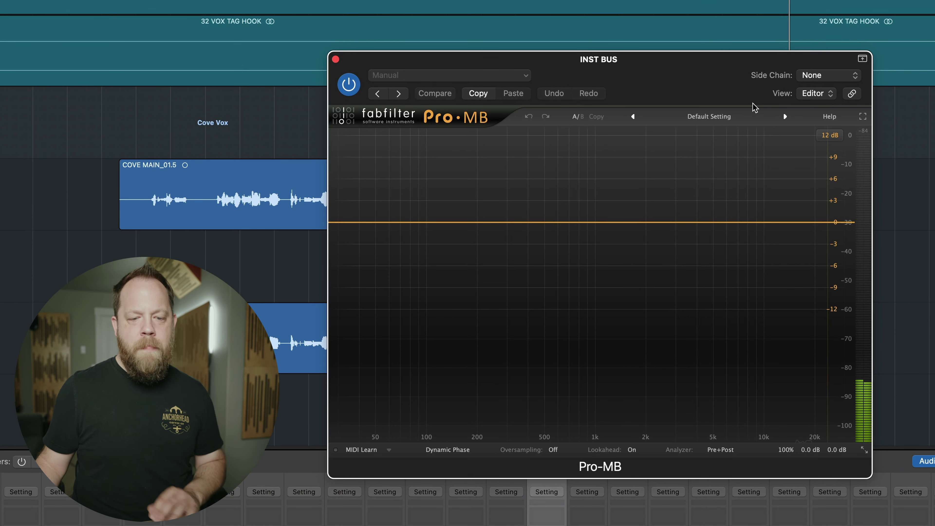
{"action": "left_click", "coordinate": [864, 450]}
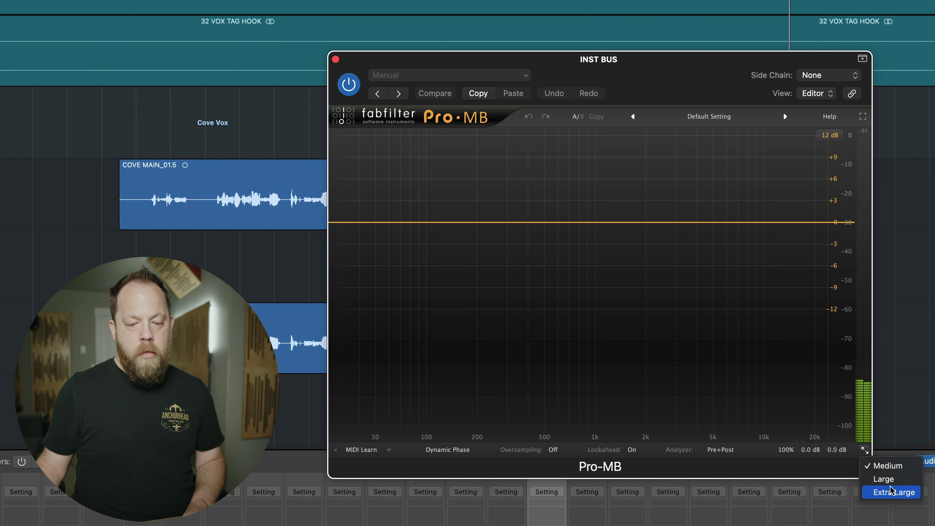
{"action": "left_click", "coordinate": [883, 479]}
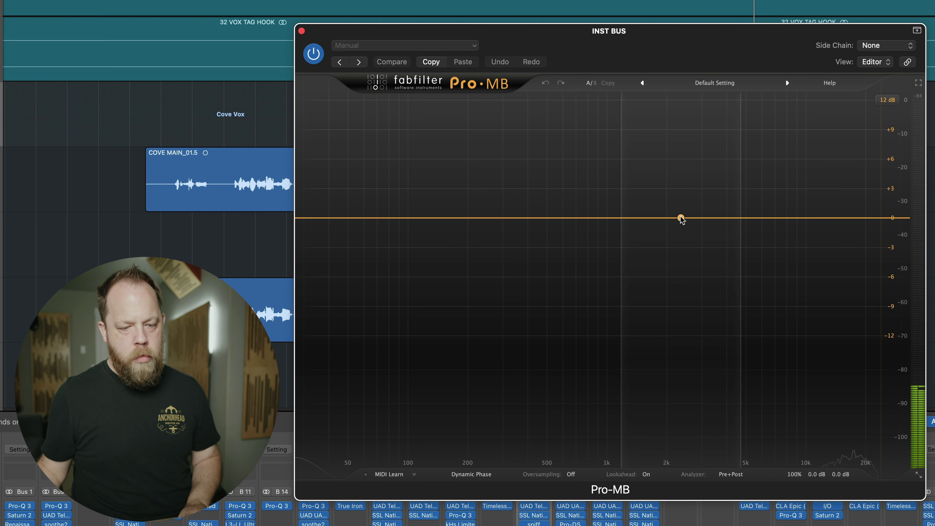
- Create Pro-MB Band 1 near 2.3 kHz with its range at 0 dB
{"action": "left_click", "coordinate": [681, 218]}
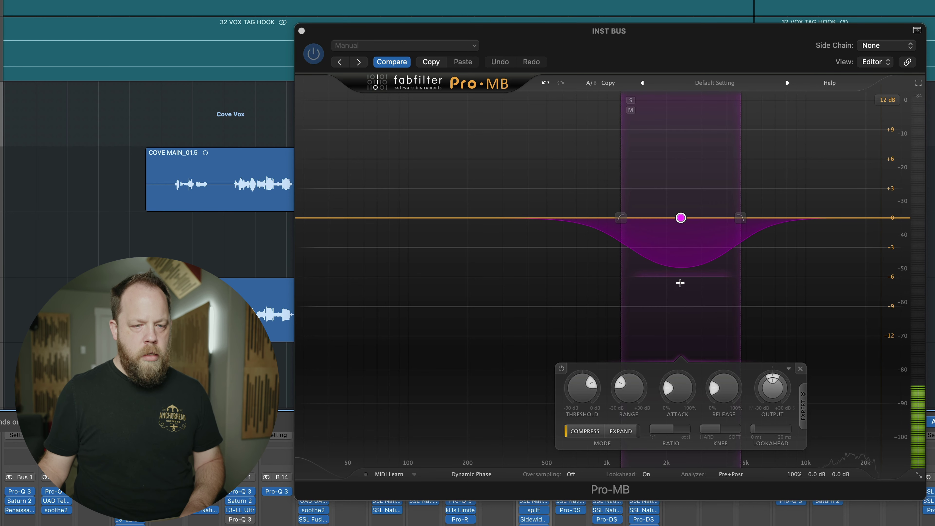
{"action": "left_click_drag", "start_coordinate": [680, 275], "coordinate": [684, 223]}
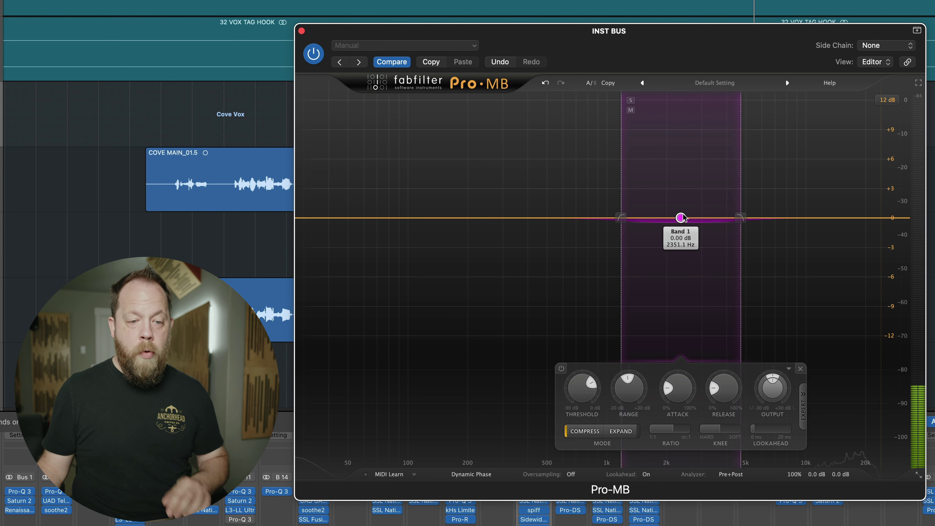
{"action": "mouse_move", "coordinate": [698, 224]}
{"action": "left_mouse_down"}
{"action": "mouse_move", "coordinate": [701, 280]}
{"action": "mouse_move", "coordinate": [707, 222]}
{"action": "left_mouse_up"}
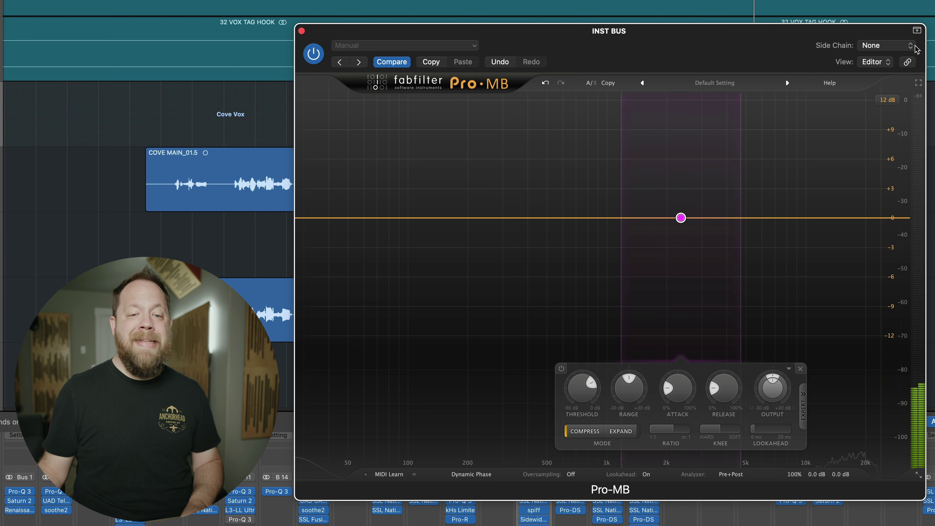
- Key Pro-MB's side chain from Bus 24 and narrow Band 1 to centre at 2304.3 Hz
{"action": "left_click", "coordinate": [910, 49]}
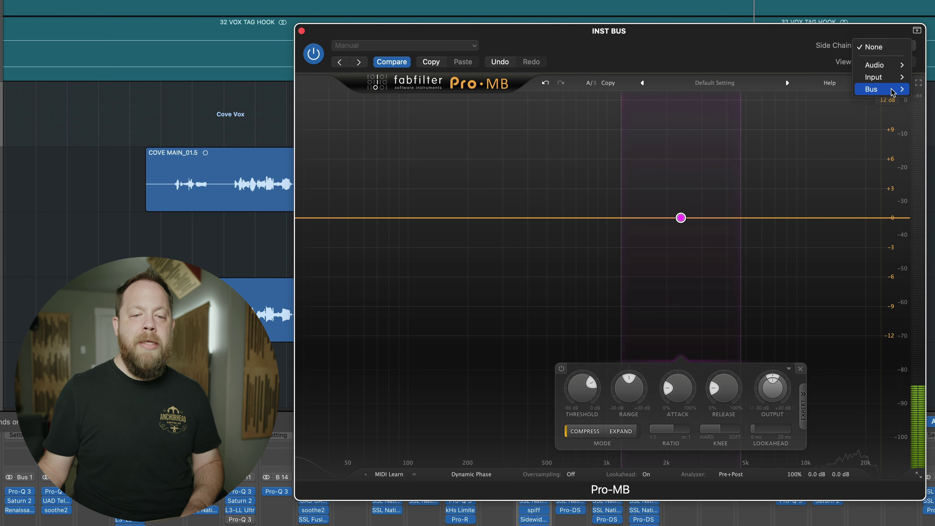
{"action": "mouse_move", "coordinate": [893, 92]}
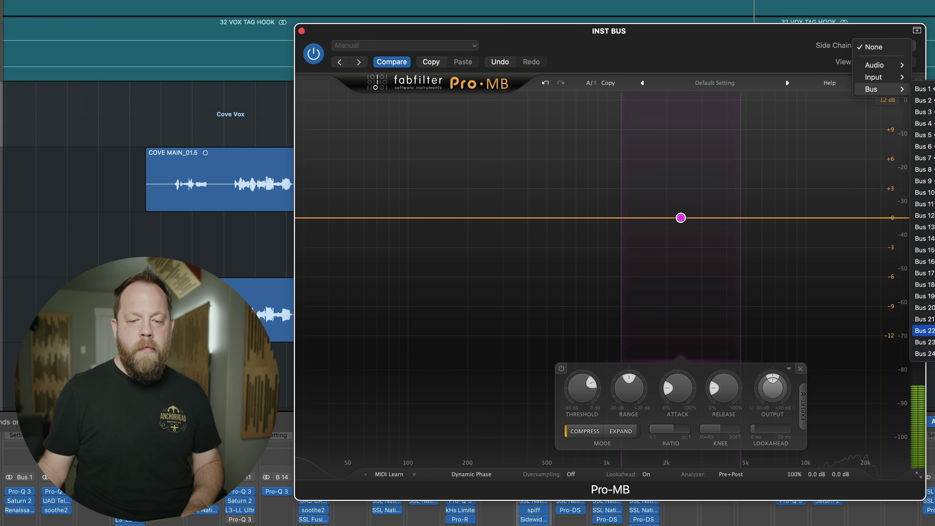
{"action": "left_click", "coordinate": [923, 354]}
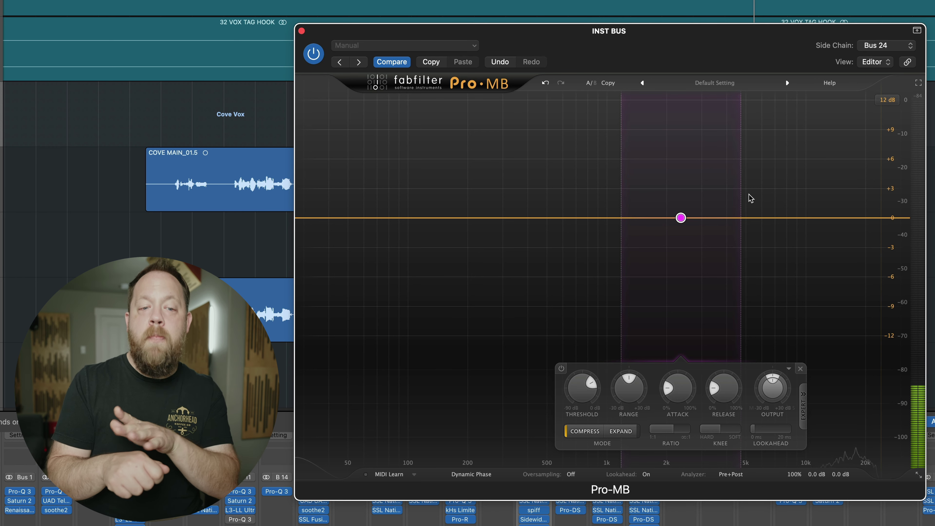
{"action": "mouse_move", "coordinate": [681, 223]}
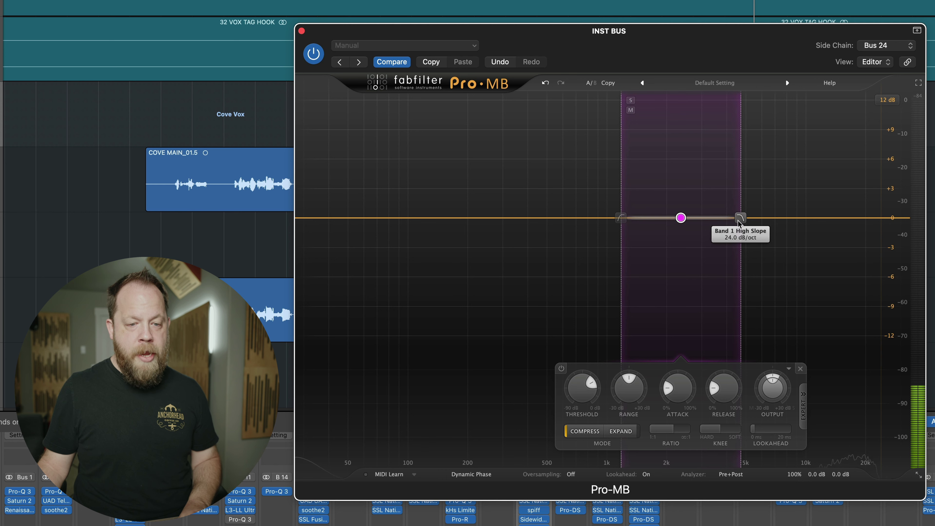
{"action": "left_click_drag", "start_coordinate": [738, 218], "coordinate": [678, 218]}
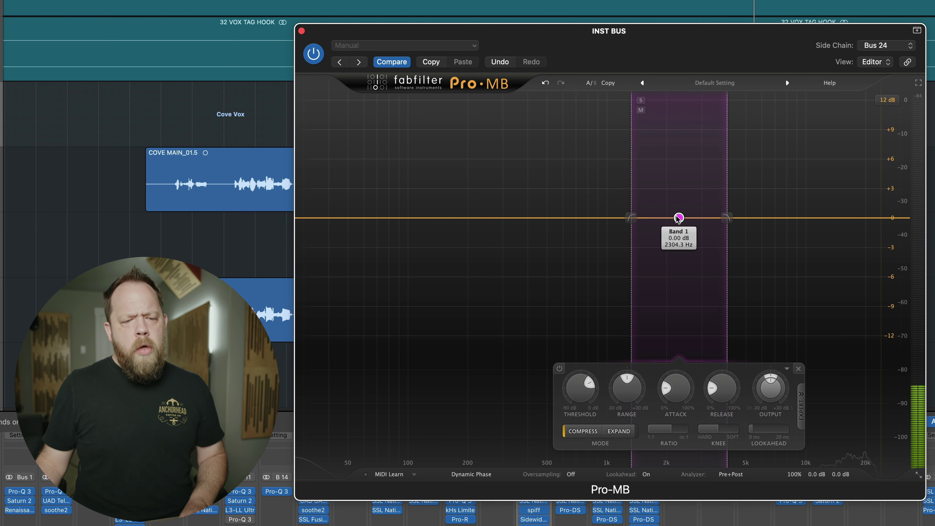
- Show Pro-MB's EXPERT options, set oversampling to 4x, and turn on side-chain Audition
{"action": "left_click", "coordinate": [801, 411]}
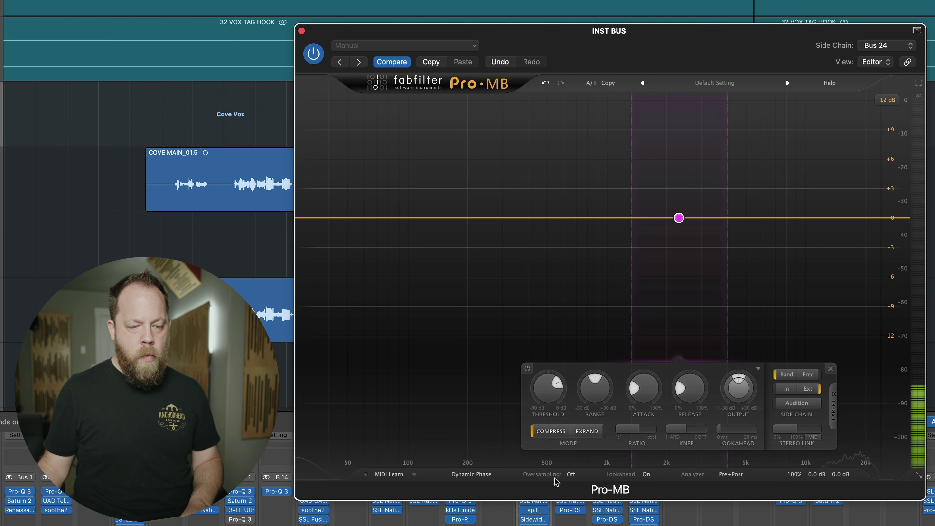
{"action": "left_click", "coordinate": [572, 475]}
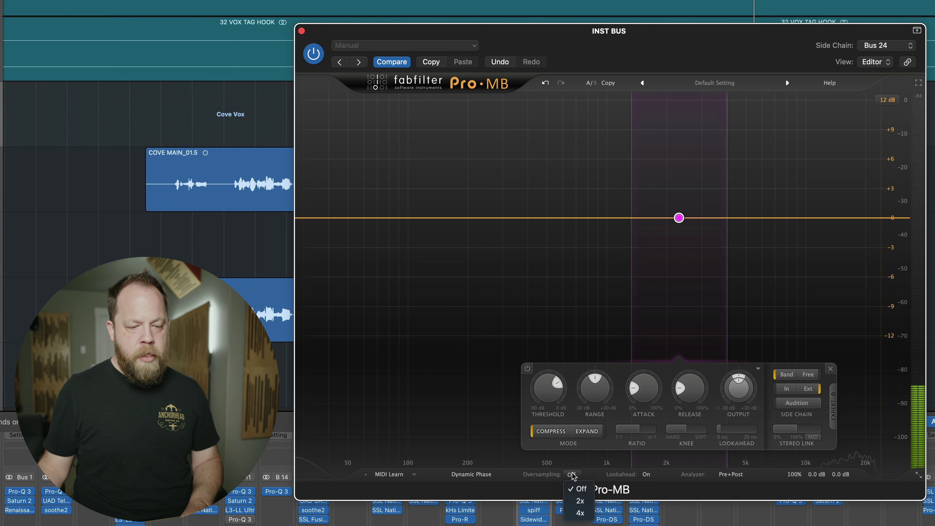
{"action": "left_click", "coordinate": [580, 513]}
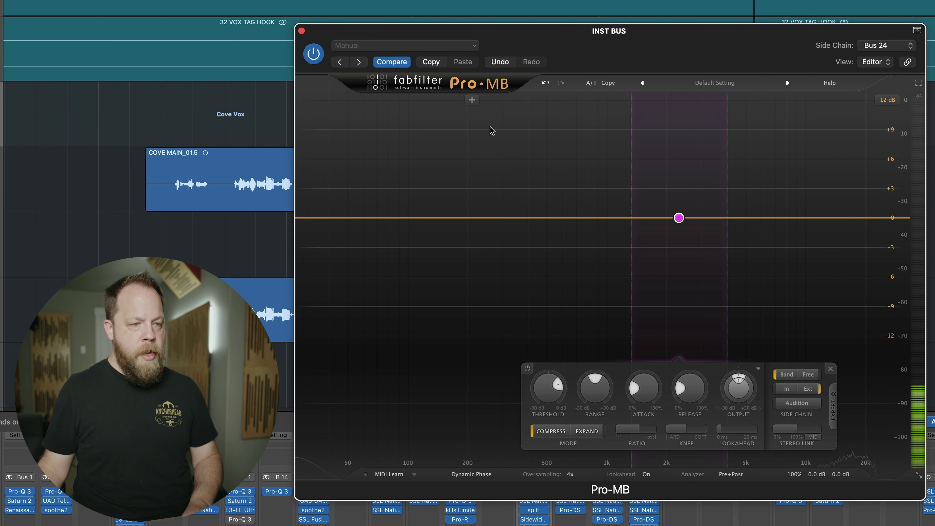
{"action": "left_click", "coordinate": [797, 403]}
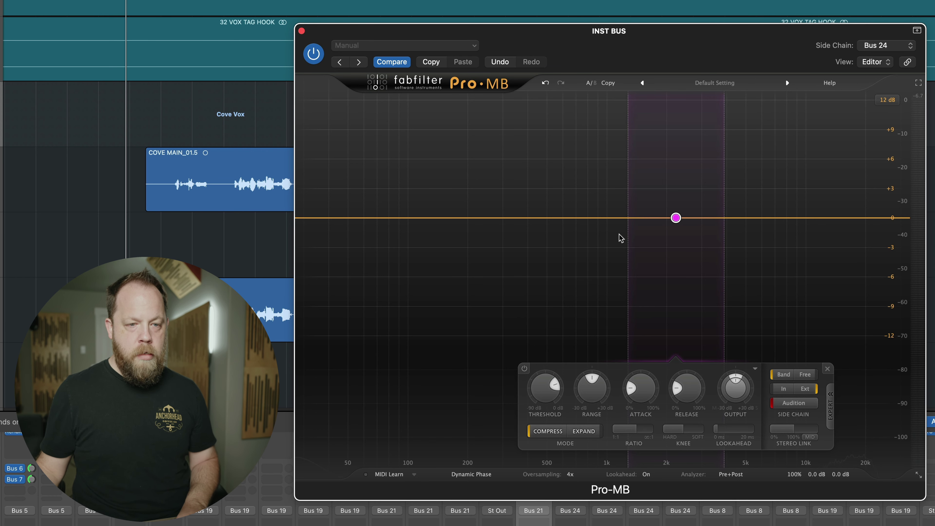
- During playback, recentre Band 1 near 2.1 kHz with upper edge ~3.2 kHz, then disable Audition
{"action": "key", "text": "space"}
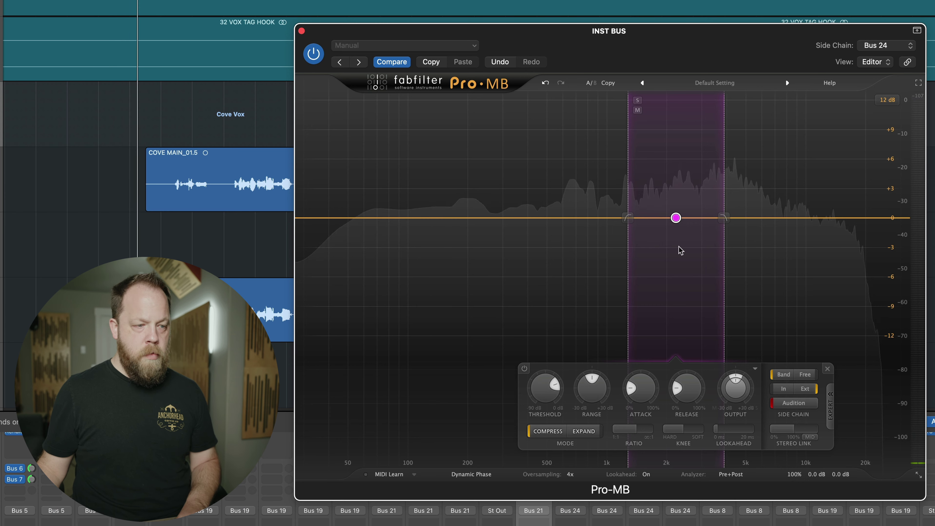
{"action": "mouse_move", "coordinate": [676, 218]}
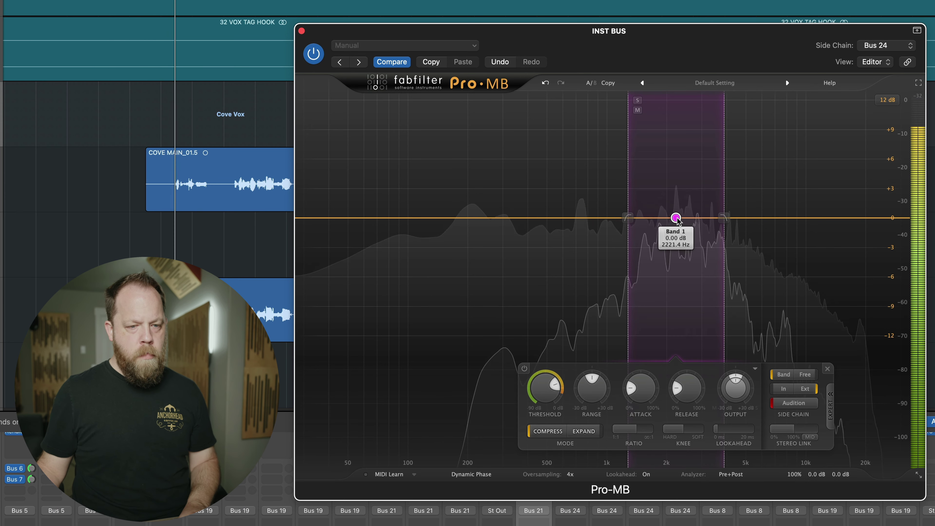
{"action": "left_click_drag", "start_coordinate": [675, 217], "coordinate": [709, 219]}
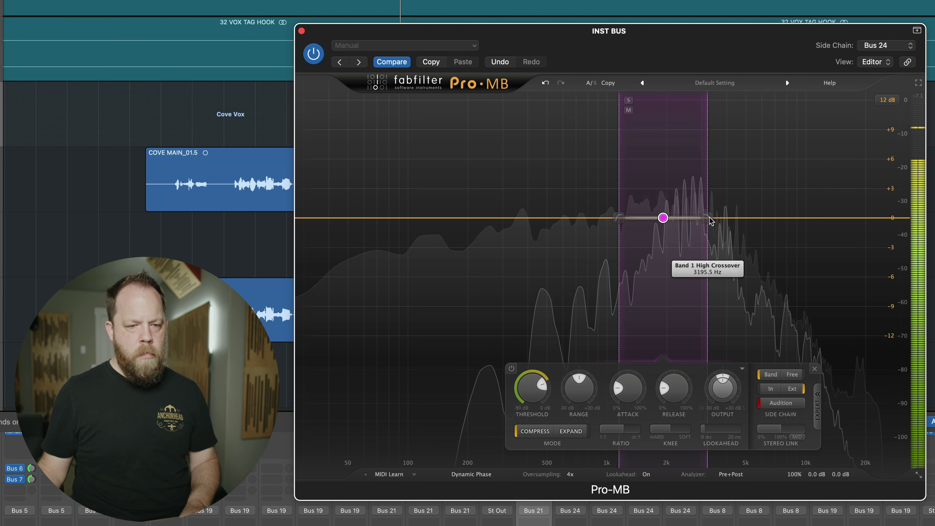
{"action": "mouse_move", "coordinate": [662, 218]}
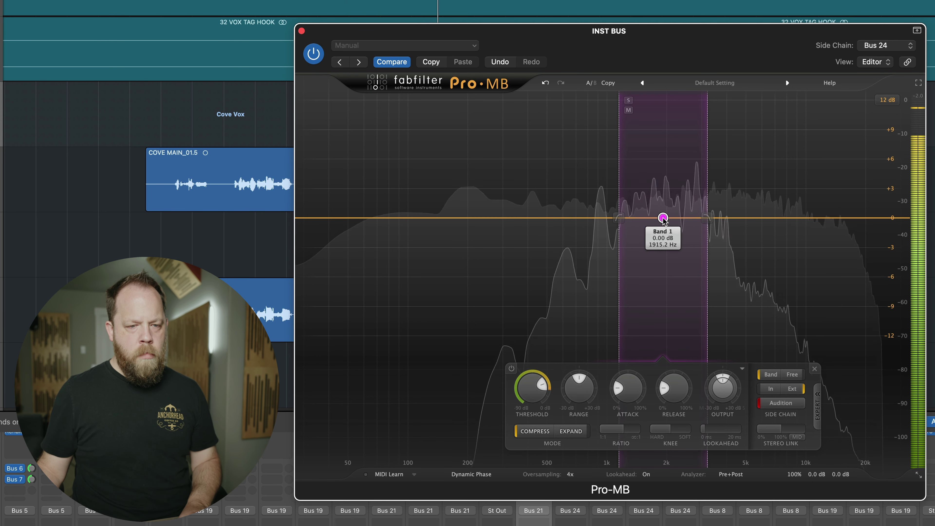
{"action": "mouse_move", "coordinate": [663, 218]}
{"action": "left_mouse_down"}
{"action": "mouse_move", "coordinate": [684, 217]}
{"action": "mouse_move", "coordinate": [662, 218]}
{"action": "left_mouse_up"}
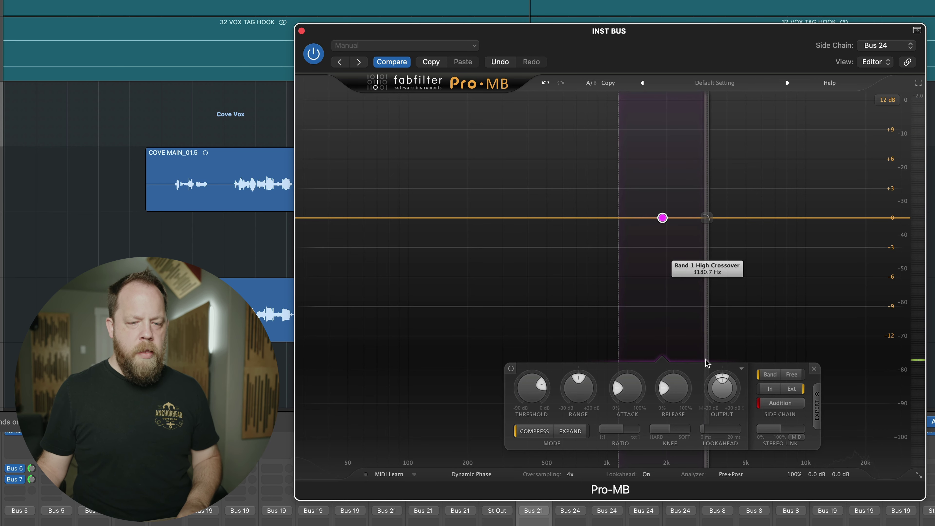
{"action": "left_click", "coordinate": [774, 402]}
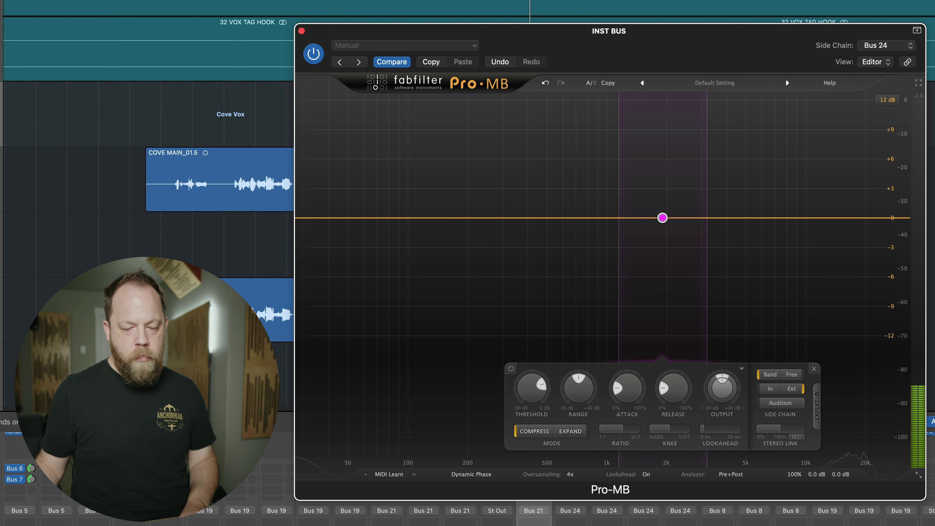
- Play the song and watch Band 1 dip about -1.39 dB near 2 kHz with the Bus 24 vocal
{"action": "left_click", "coordinate": [579, 387]}
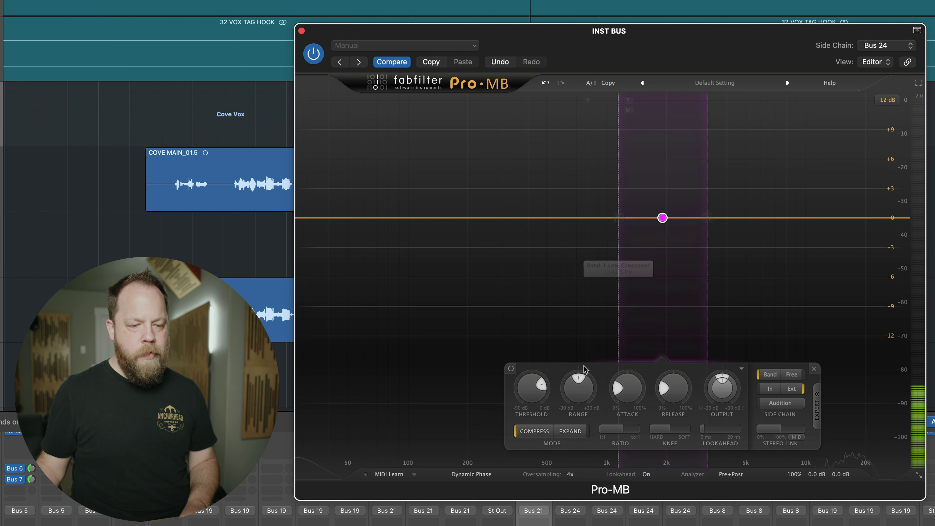
{"action": "mouse_move", "coordinate": [571, 400]}
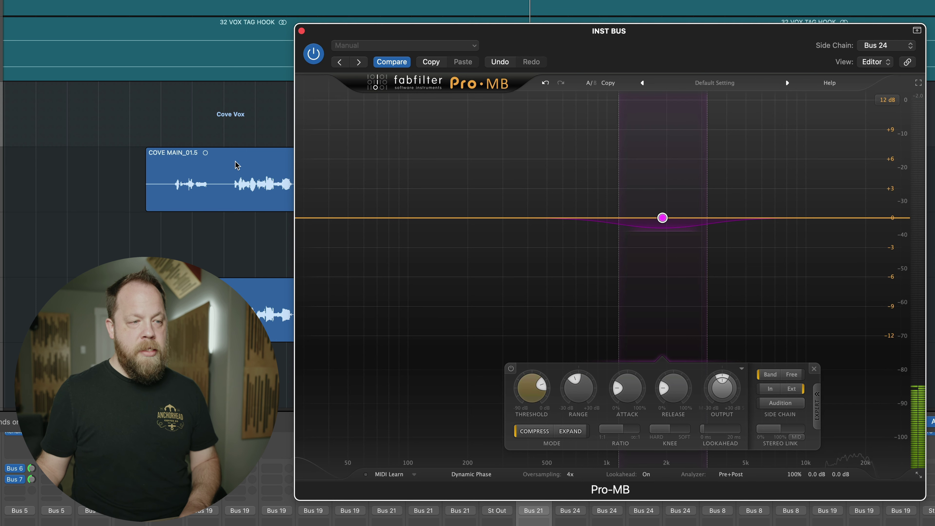
{"action": "key", "text": "space"}
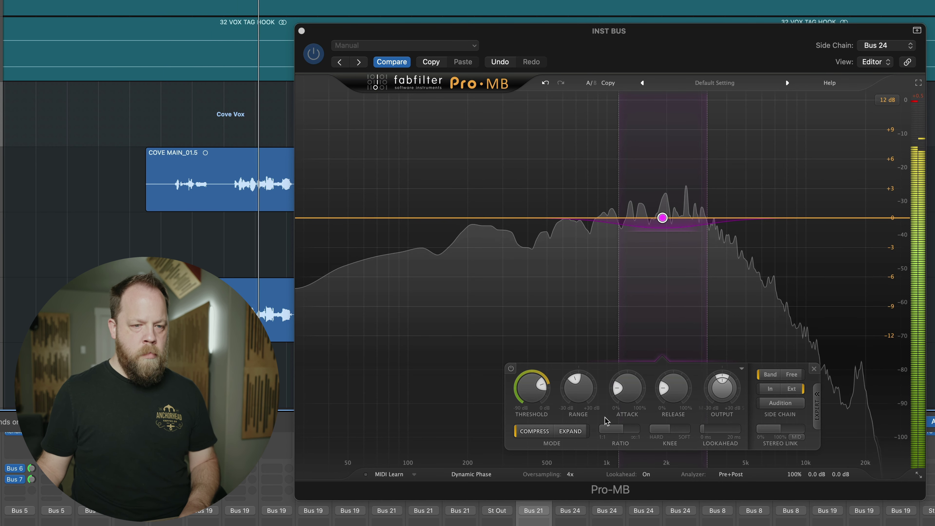
{"action": "mouse_move", "coordinate": [636, 402]}
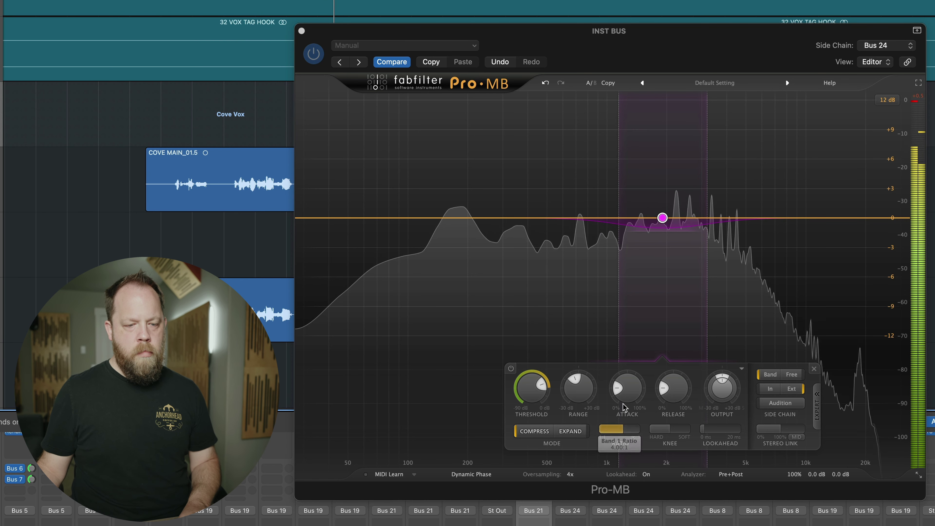
{"action": "mouse_move", "coordinate": [627, 385]}
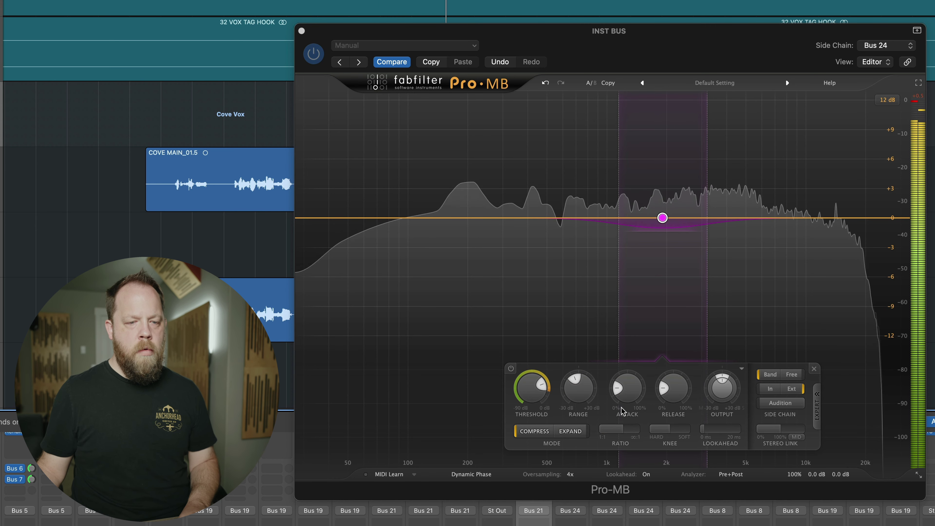
- Lower Band 1's threshold to about -22.6 dB, then stop playback
{"action": "left_click", "coordinate": [523, 415]}
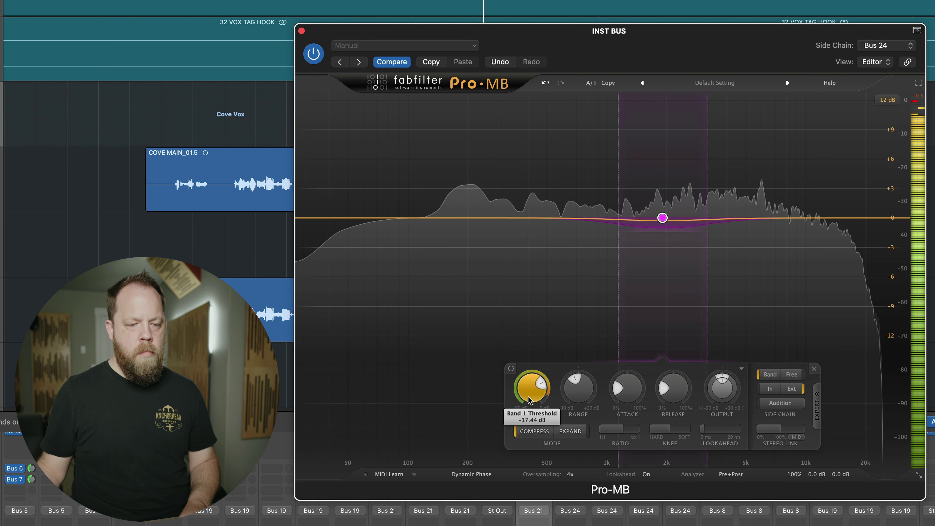
{"action": "left_click_drag", "start_coordinate": [522, 415], "coordinate": [518, 432]}
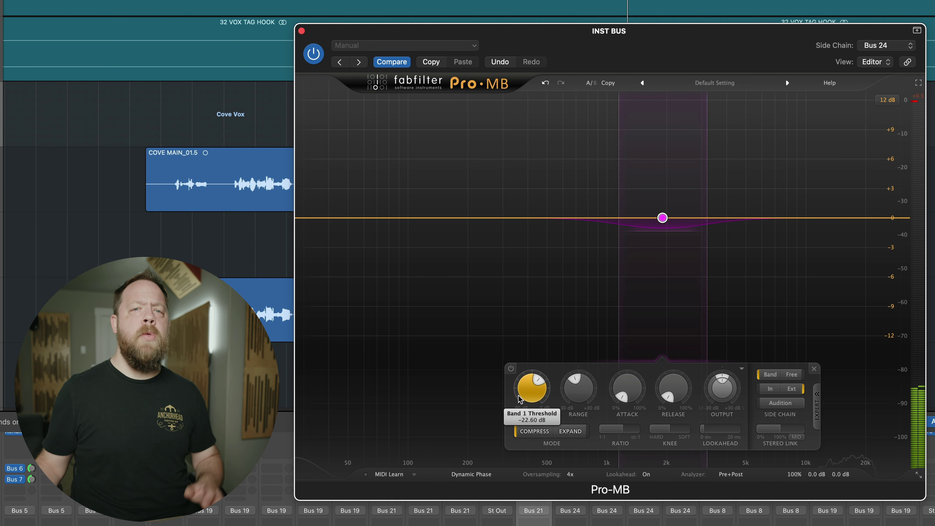
{"action": "mouse_move", "coordinate": [517, 396]}
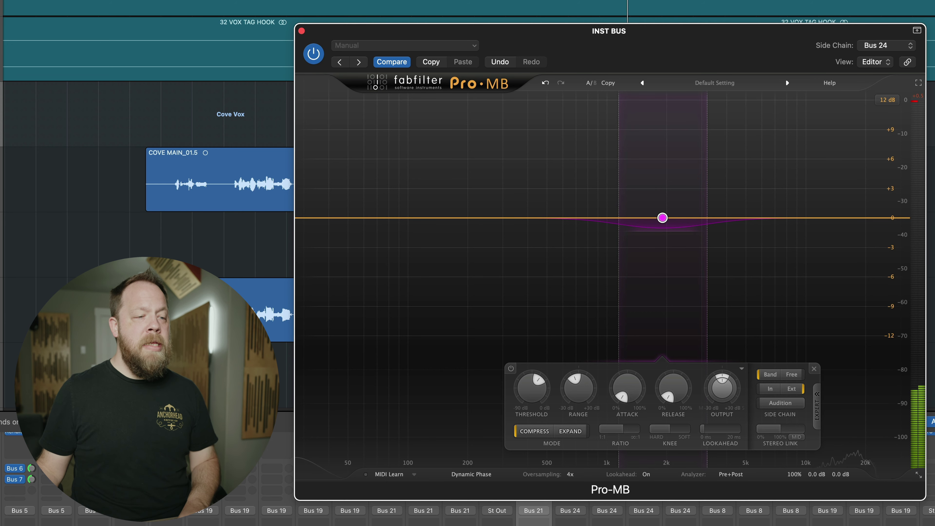
{"action": "left_click", "coordinate": [153, 111]}
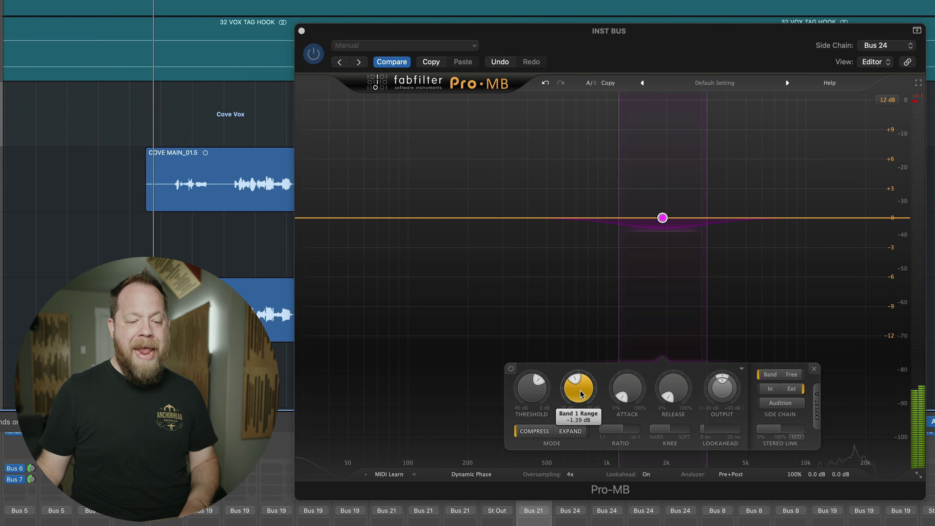
- While the mix plays, deepen Pro-MB Band 1's range to about -1.9 dB
{"action": "mouse_move", "coordinate": [580, 390]}
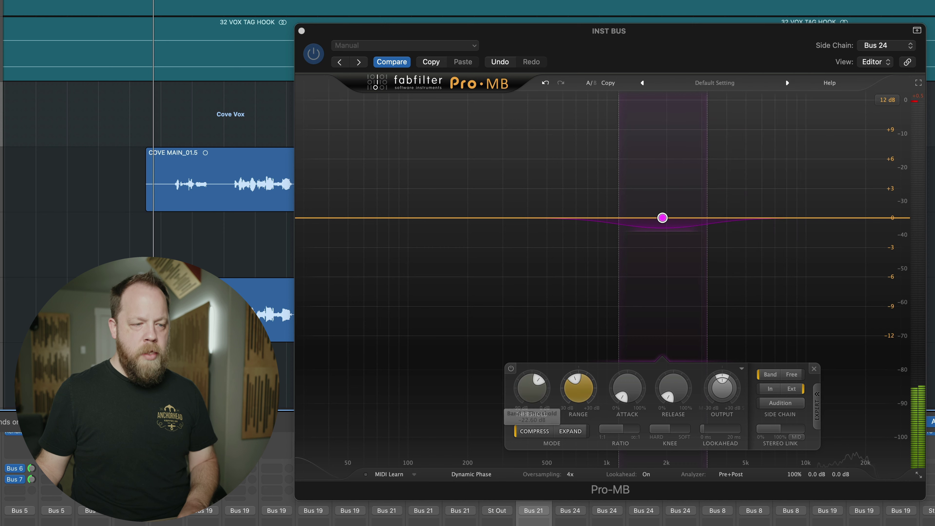
{"action": "key", "text": "space"}
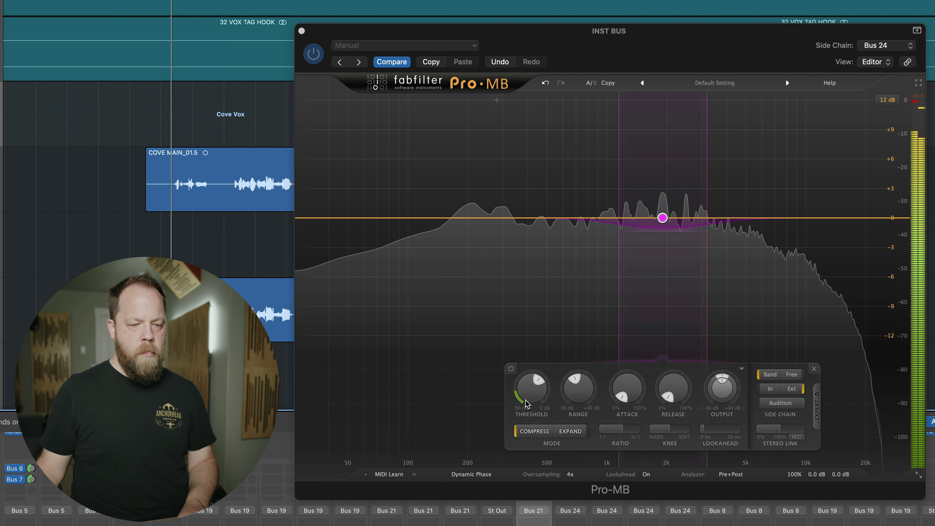
{"action": "left_click_drag", "start_coordinate": [573, 390], "coordinate": [576, 393]}
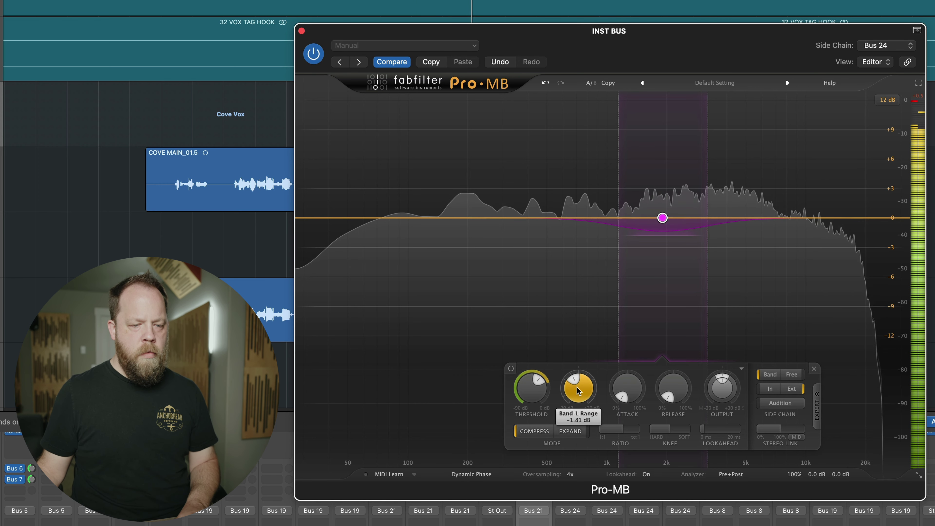
{"action": "left_click_drag", "start_coordinate": [576, 391], "coordinate": [575, 394]}
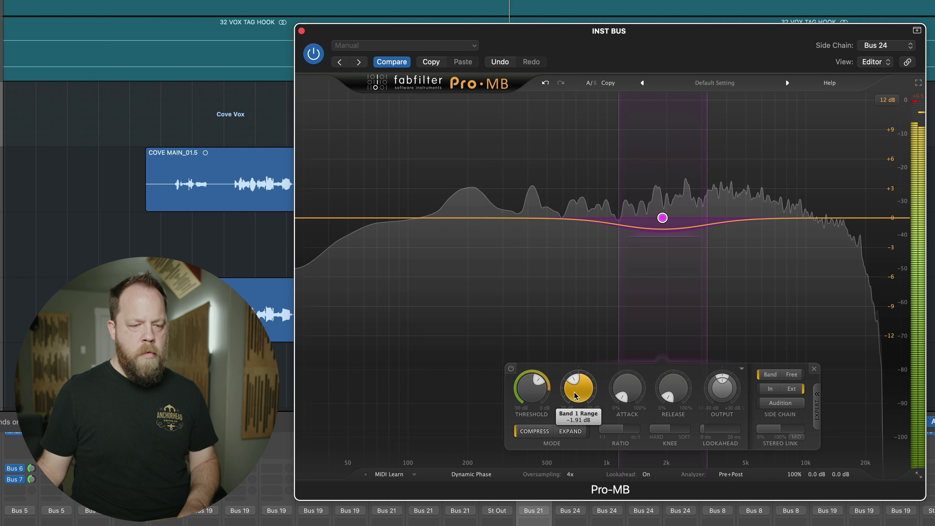
- Bypass Band 1 and re-enable it, then resume playback to compare in context
{"action": "left_click", "coordinate": [511, 369]}
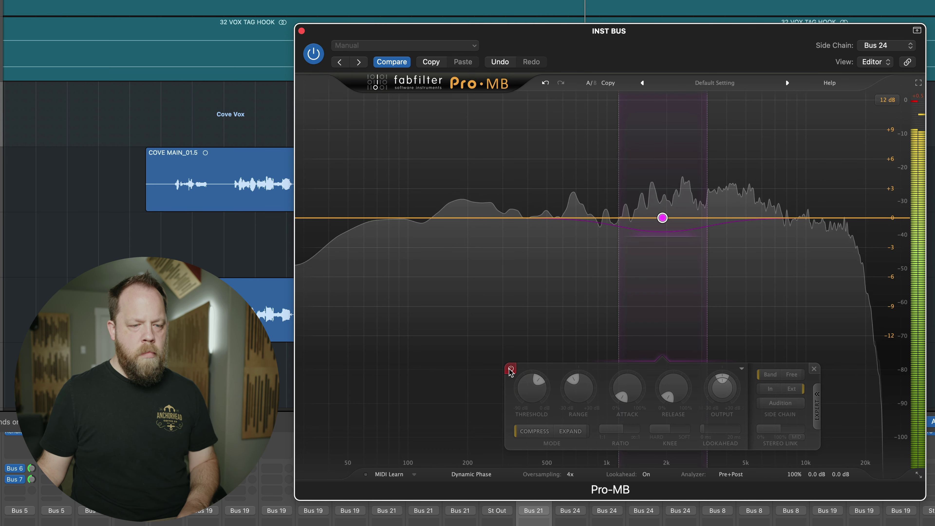
{"action": "left_click", "coordinate": [510, 370]}
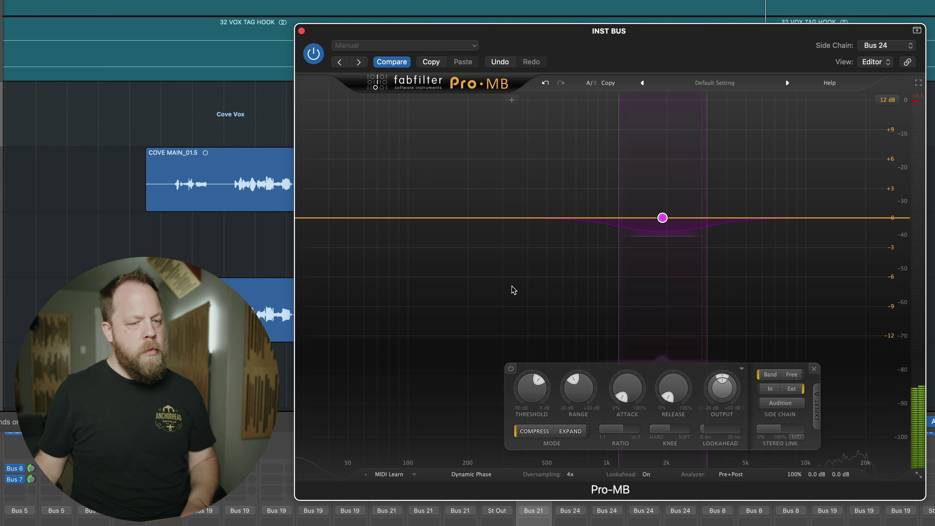
{"action": "key", "text": "space"}
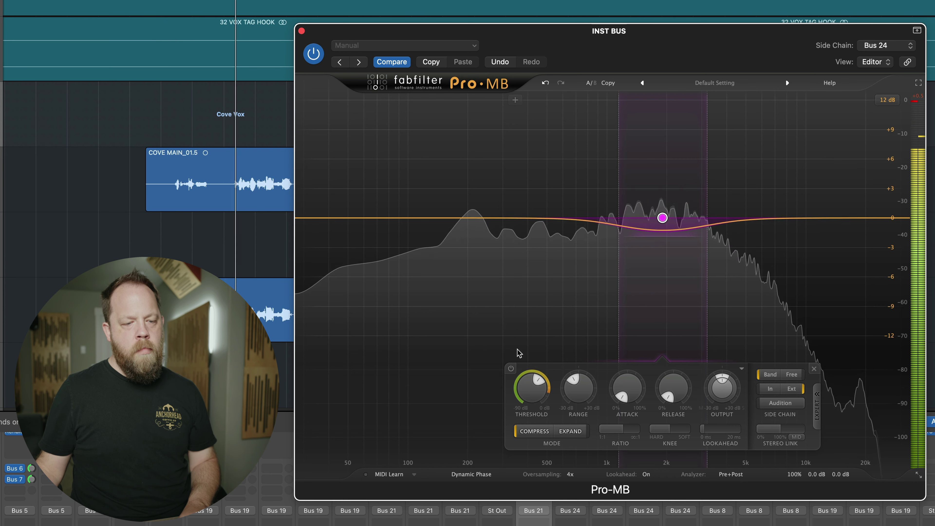
- Toggle Pro-MB Band 1 off and on three times during playback, leaving it active
{"action": "left_click", "coordinate": [511, 368]}
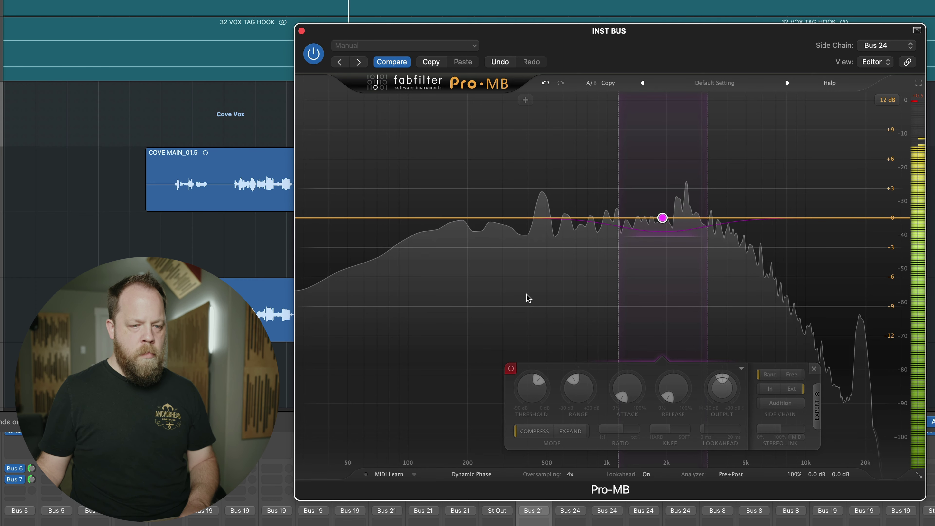
{"action": "left_click", "coordinate": [511, 369]}
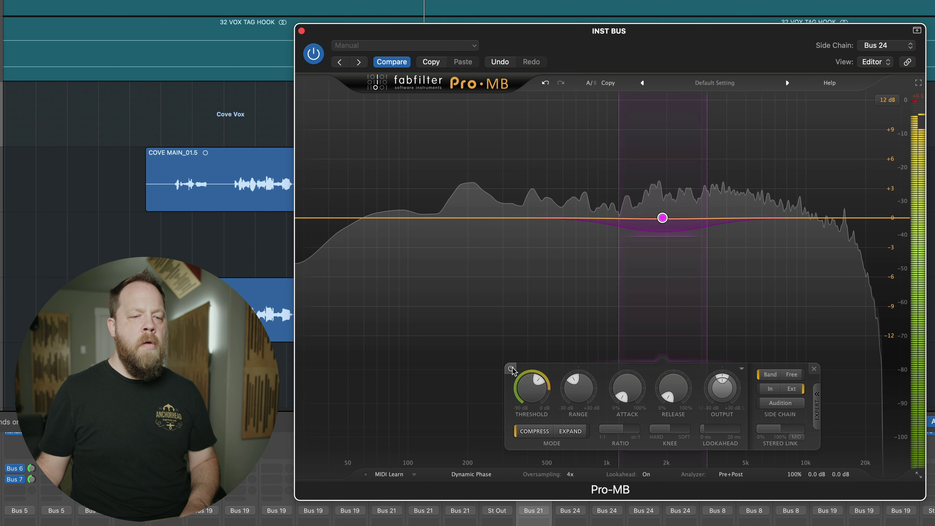
{"action": "left_click", "coordinate": [512, 369]}
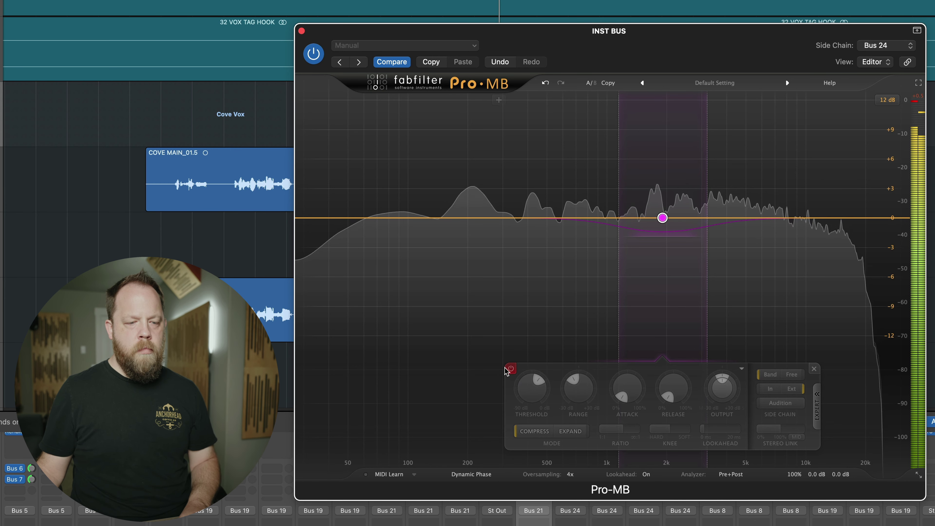
{"action": "left_click", "coordinate": [511, 369]}
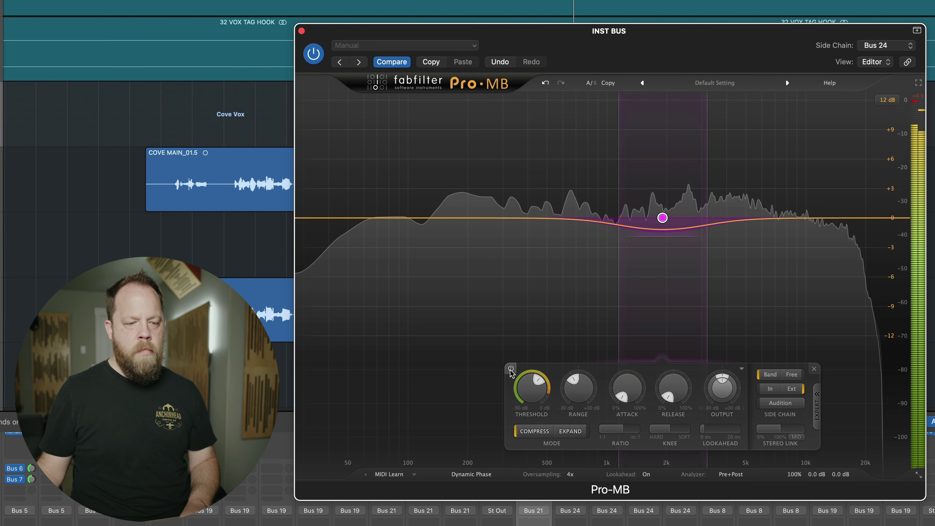
{"action": "left_click", "coordinate": [510, 369]}
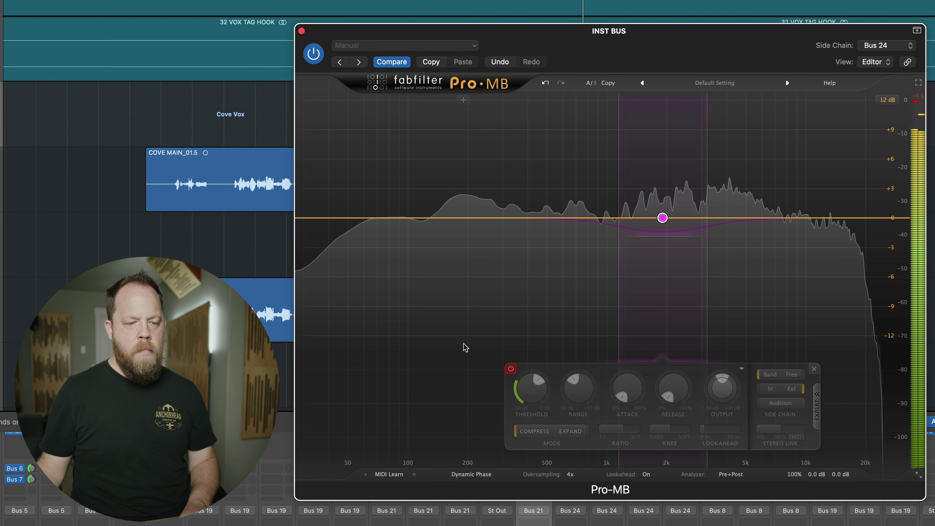
{"action": "left_click", "coordinate": [511, 368]}
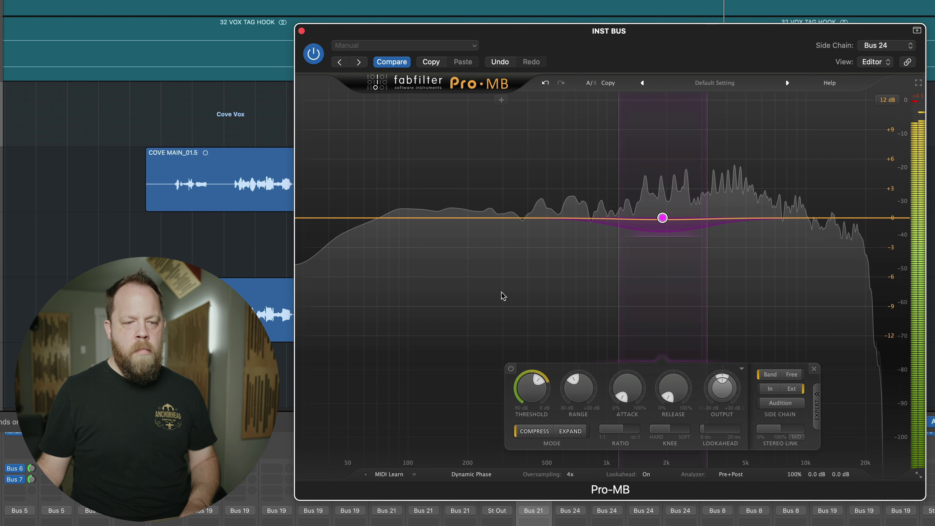
- Stop playback, leaving Band 1 active with its low crossover at 1142.5 Hz
{"action": "key", "text": "space"}
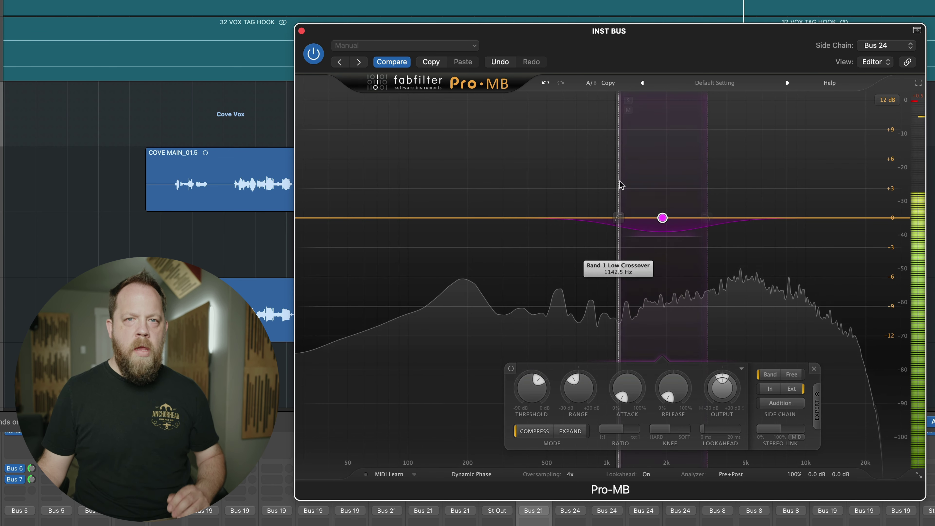